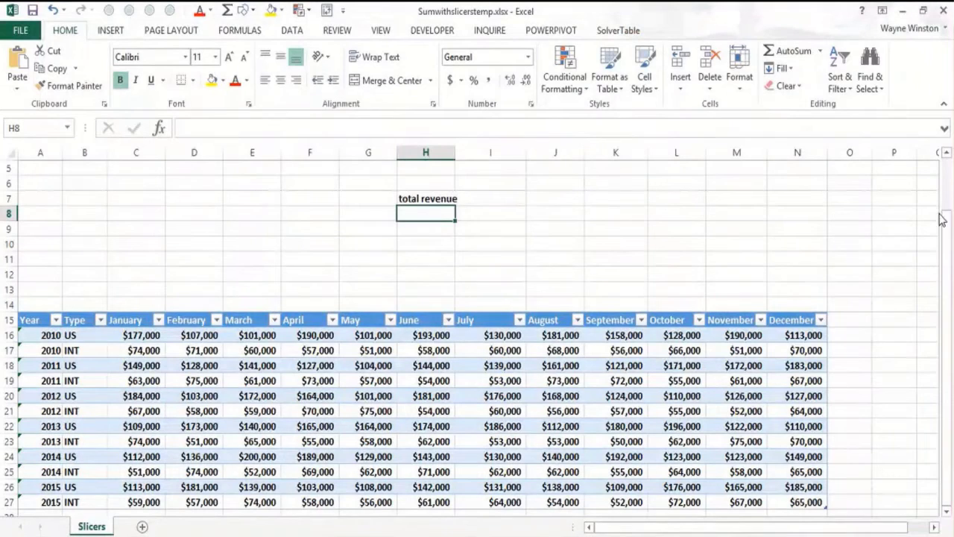
drag(948, 213, 948, 179)
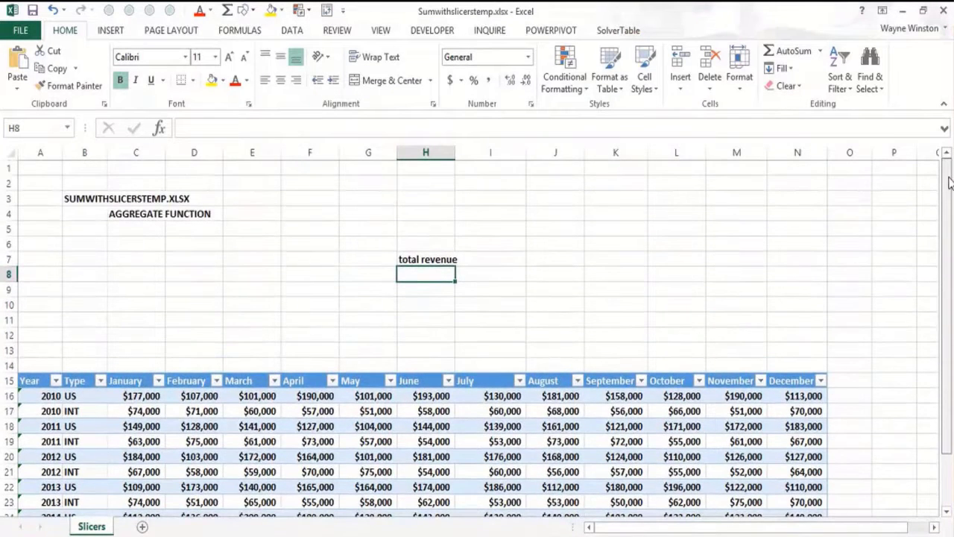
click(144, 240)
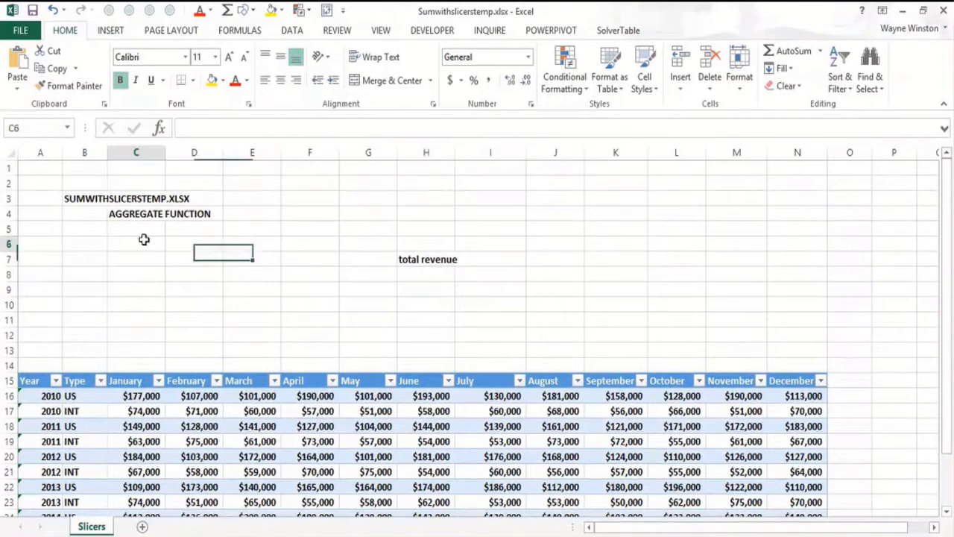
click(145, 228)
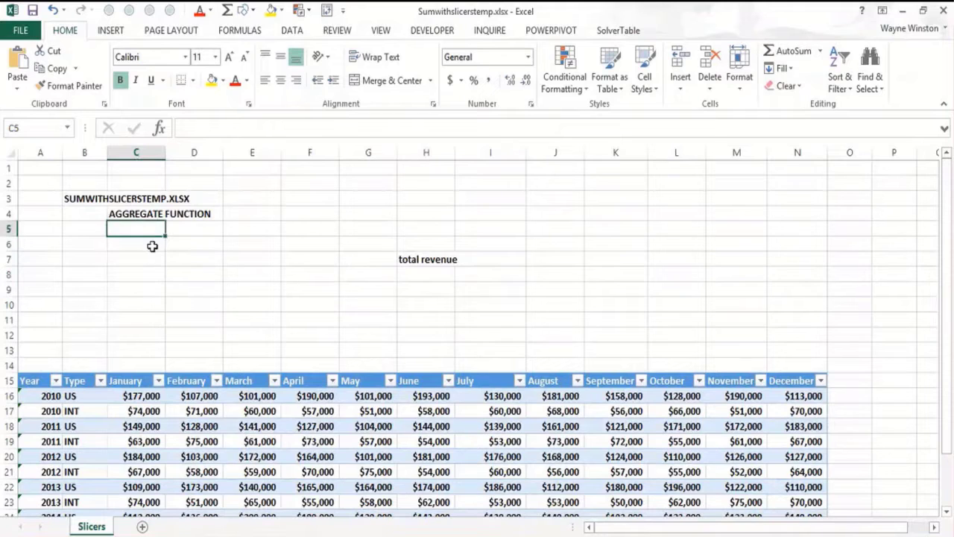
click(197, 234)
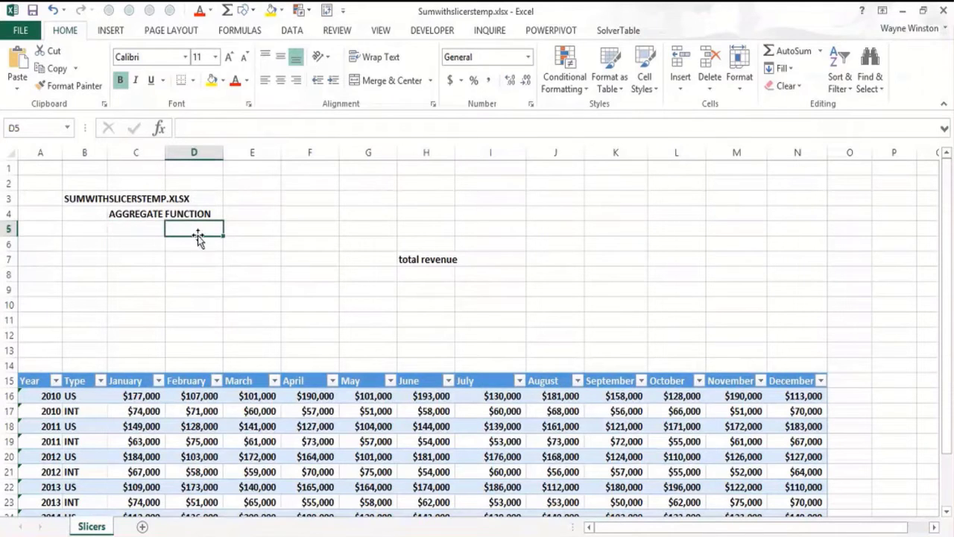
click(143, 214)
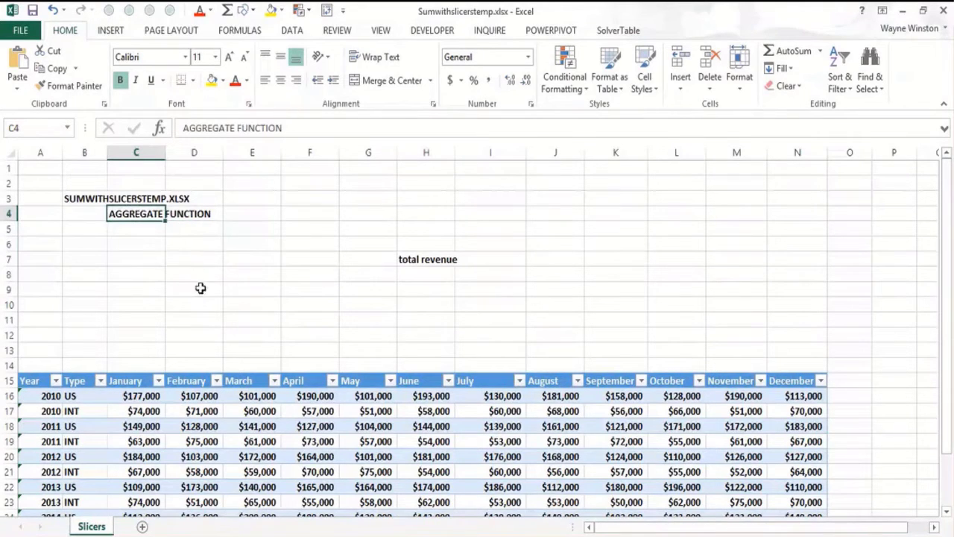
click(219, 303)
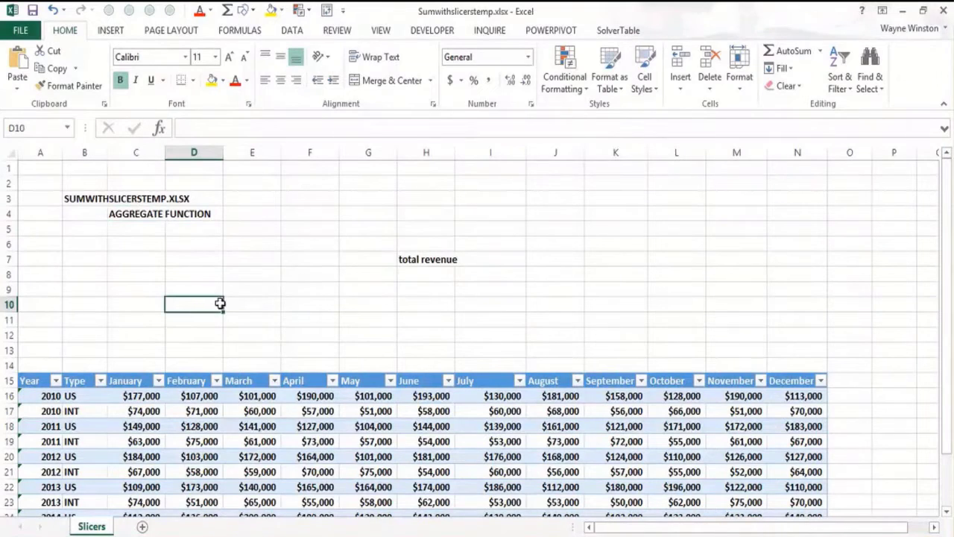
click(135, 341)
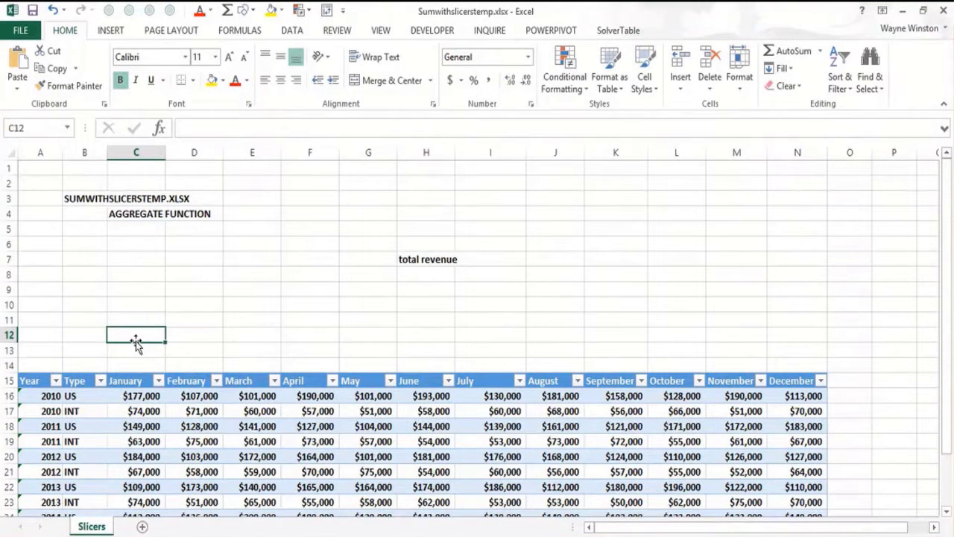
- Examine the revenue table's yearly US and INT rows down to the last one, and show the table's design options
key(Down)
key(Down)
key(Down)
key(Down)
key(Down)
key(Down)
key(Down)
key(Down)
key(Down)
key(Down)
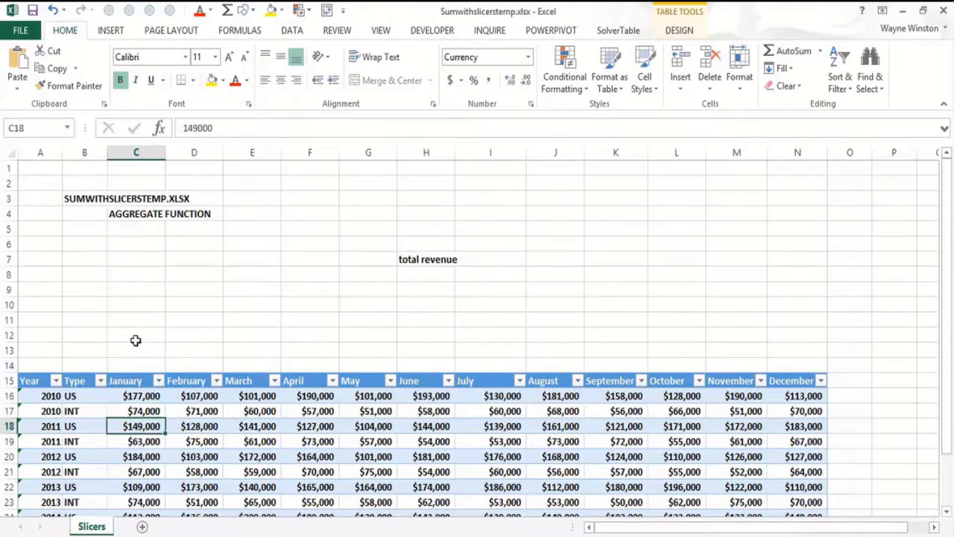
key(Down)
key(Down)
key(Down)
key(Down)
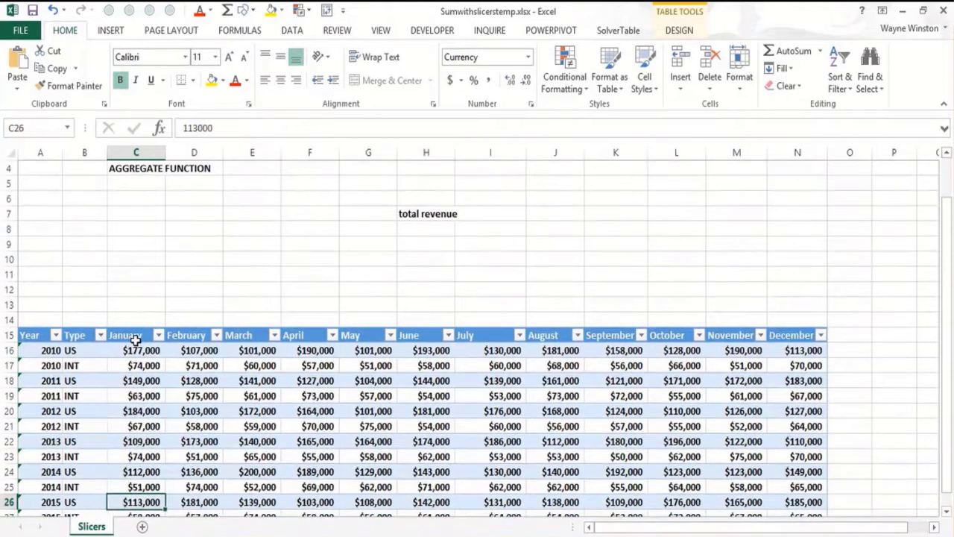
key(Down)
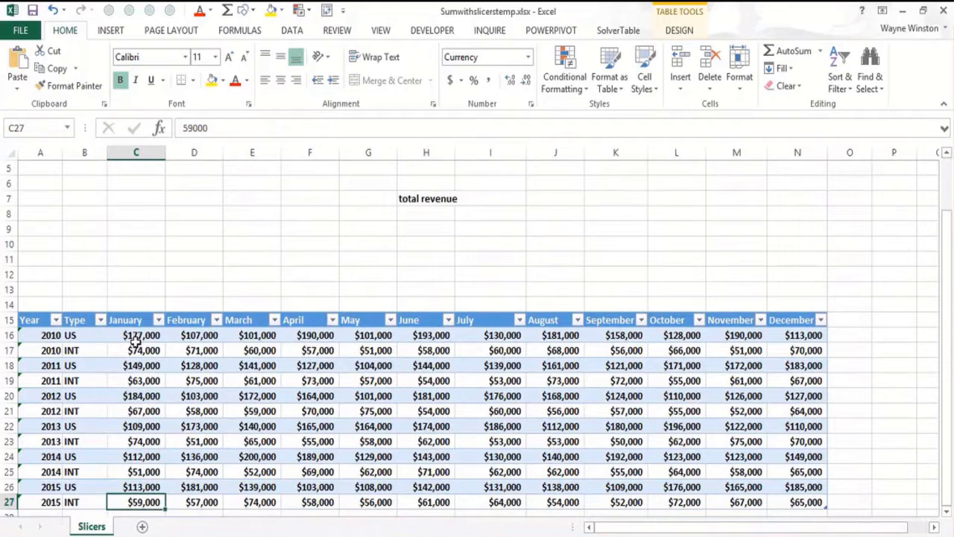
click(420, 410)
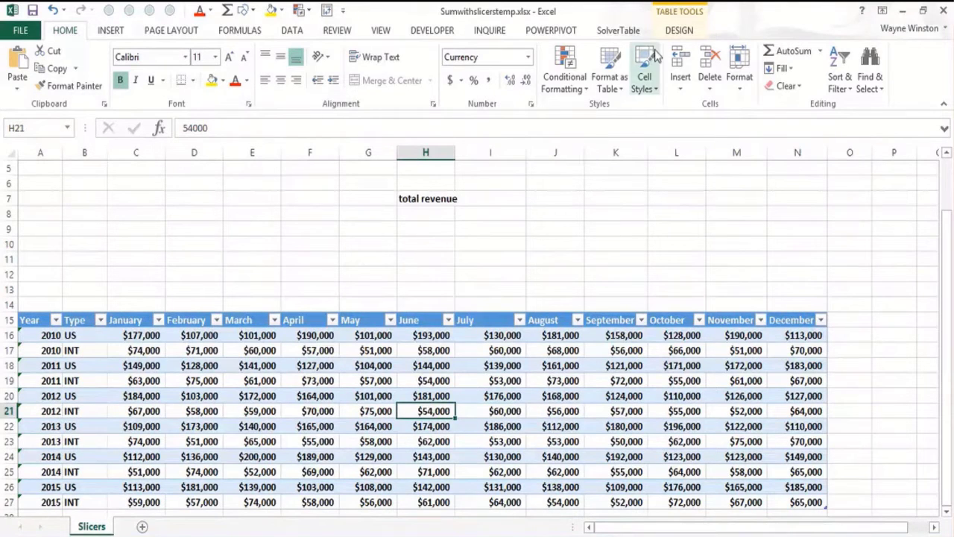
click(685, 32)
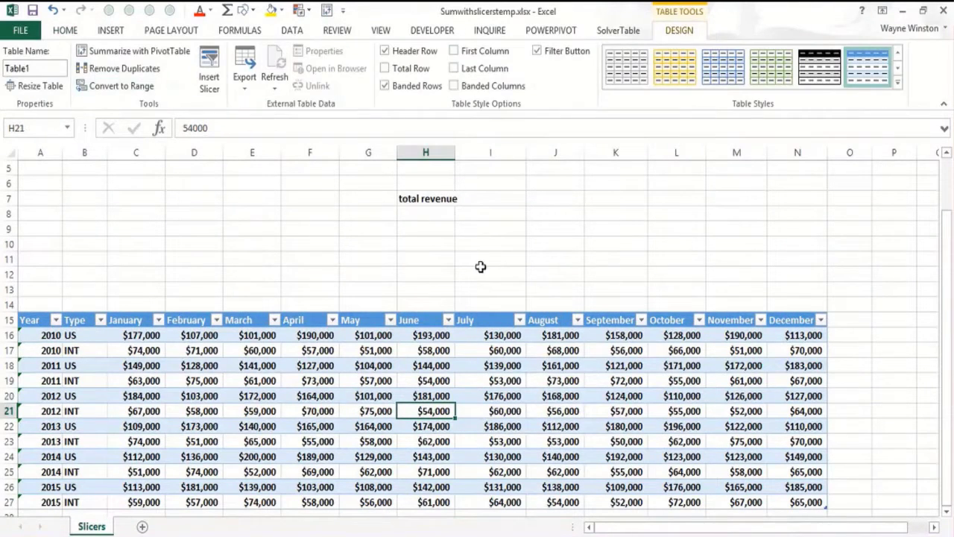
- Enter =SUM(Table1[[January]:[December]]) in cell H8 under the total revenue label, covering all monthly values of the table
click(422, 212)
text(=)
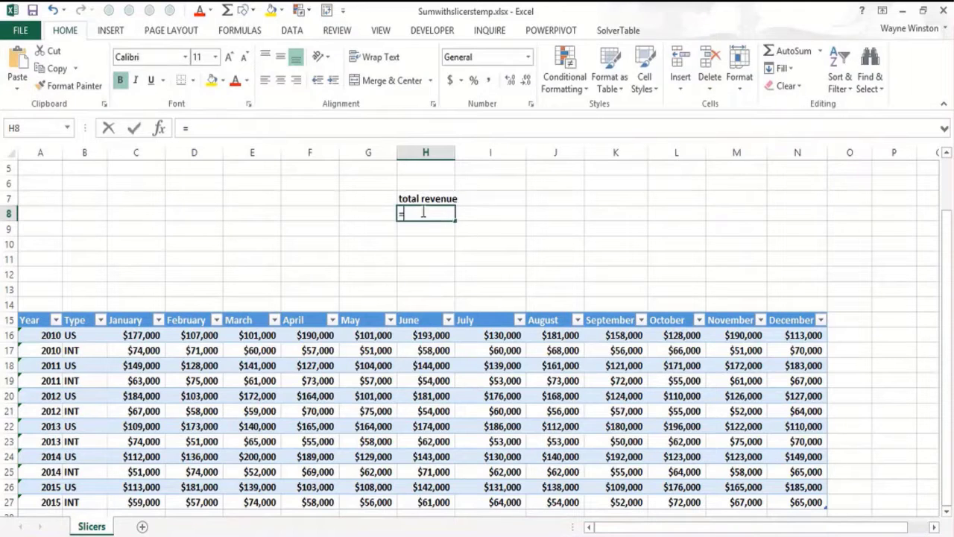
text(SUM()
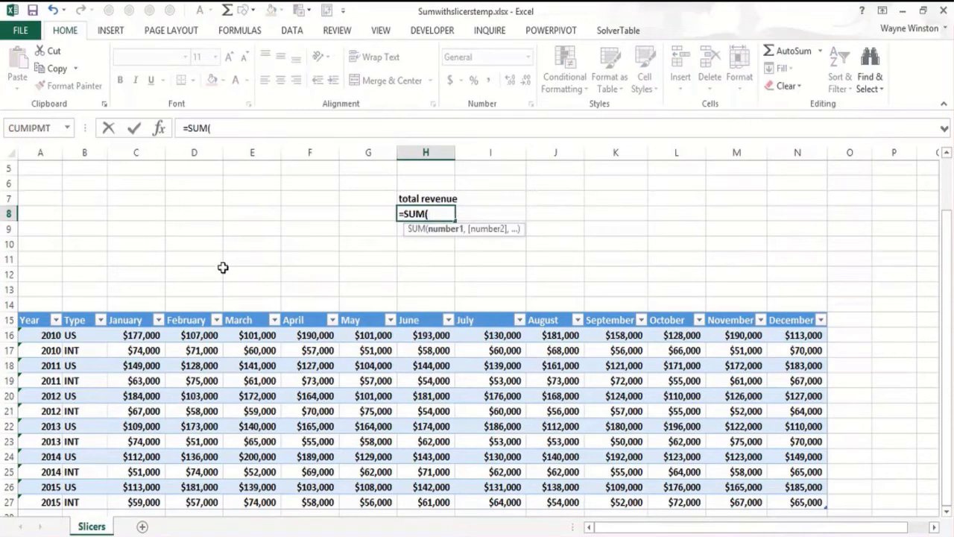
drag(136, 336, 779, 508)
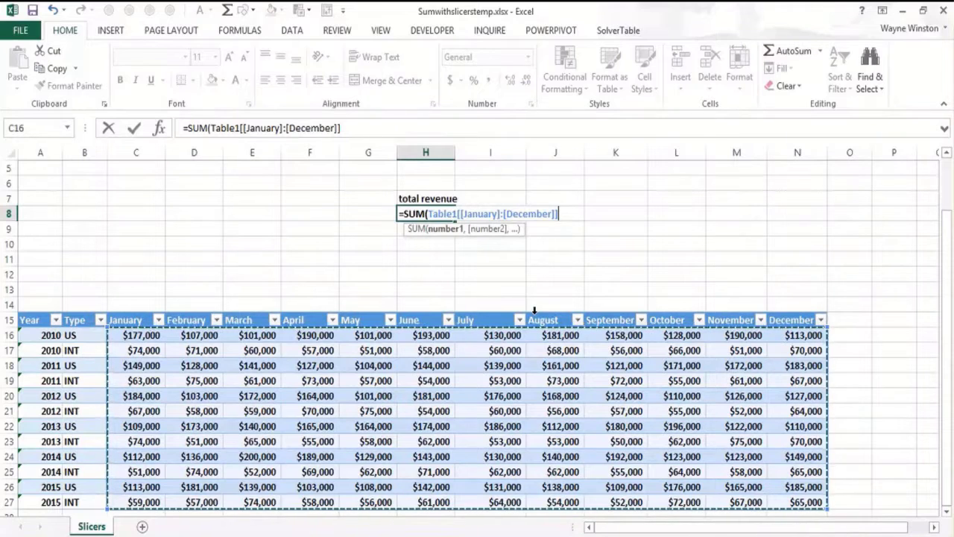
text())
key(Return)
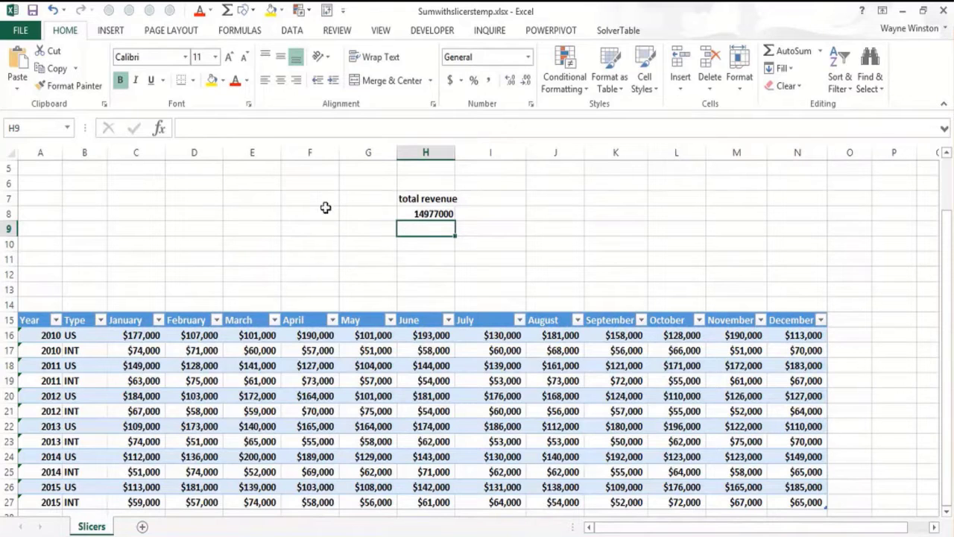
- Insert slicers for the Year and Type fields of the revenue table
click(110, 30)
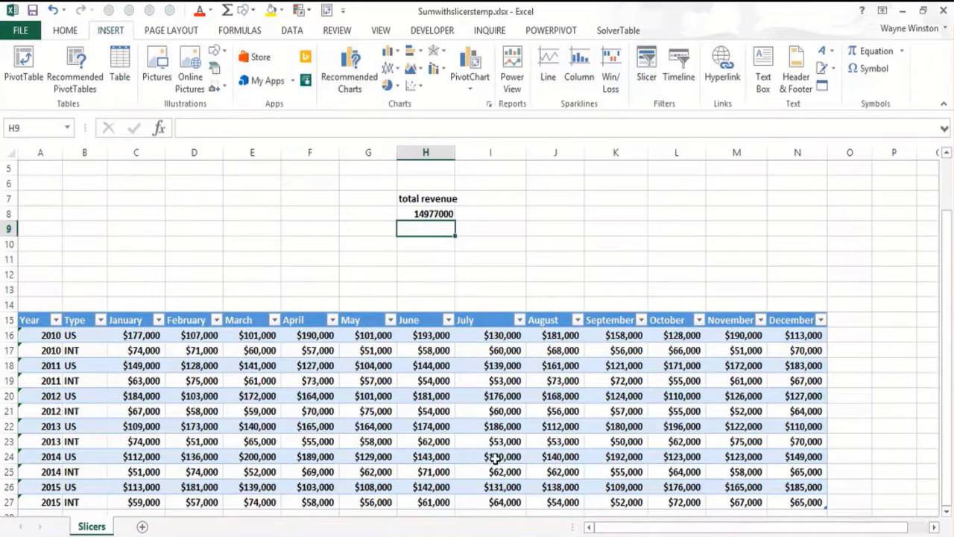
click(515, 426)
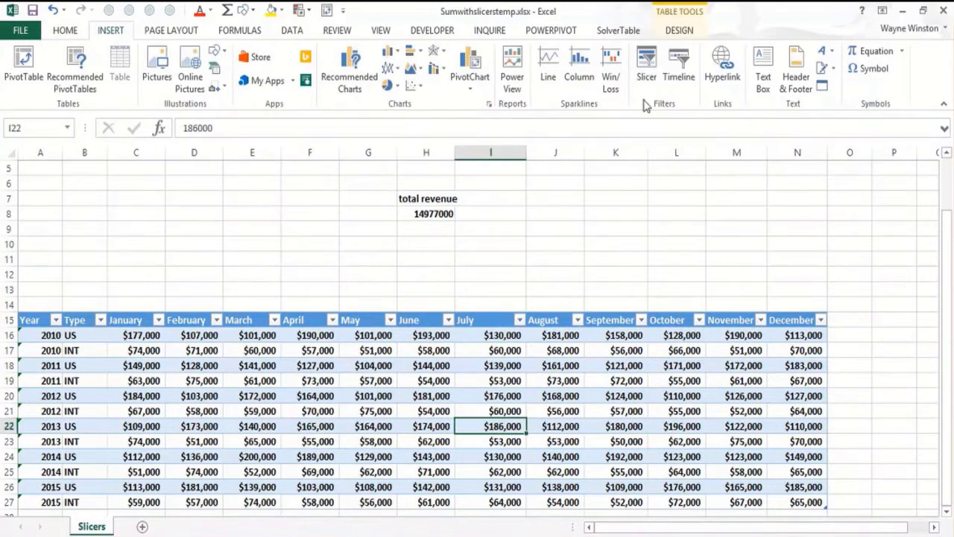
click(646, 68)
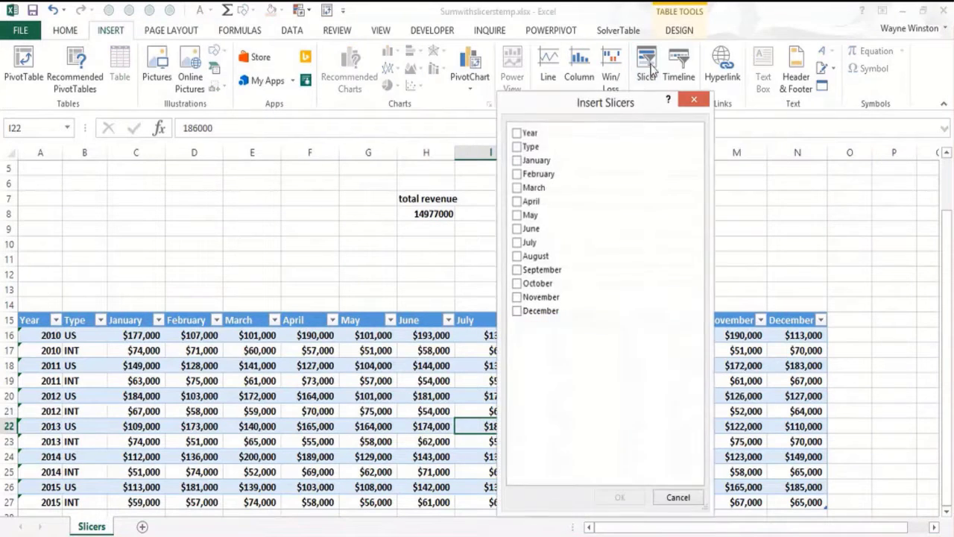
click(519, 146)
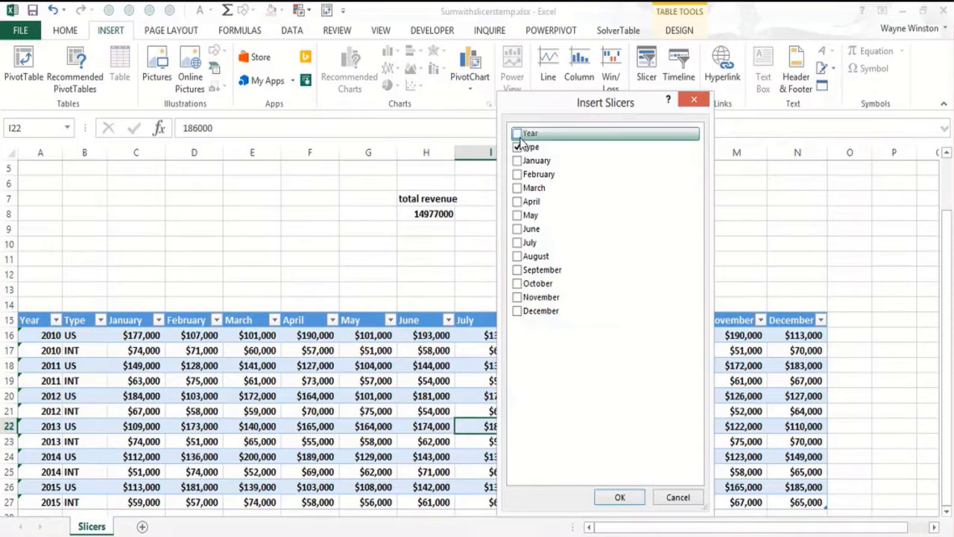
click(517, 134)
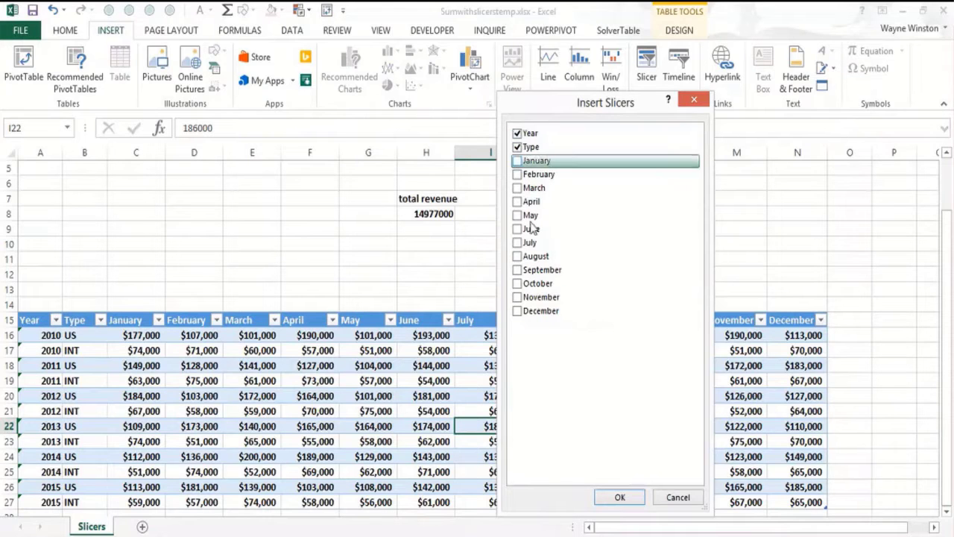
click(615, 498)
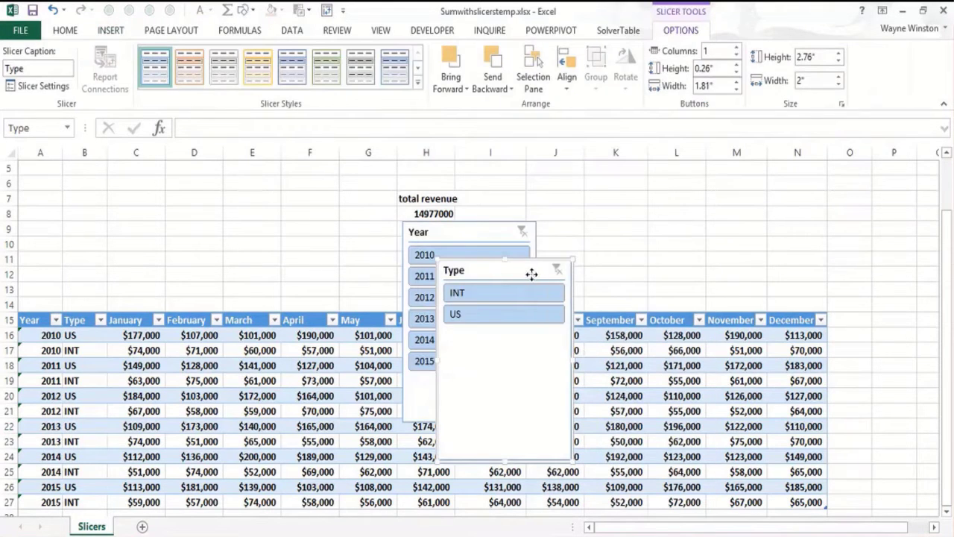
- Move the Type slicer above the October and November columns and shrink it, and place the Year slicer beside it
drag(530, 273, 703, 156)
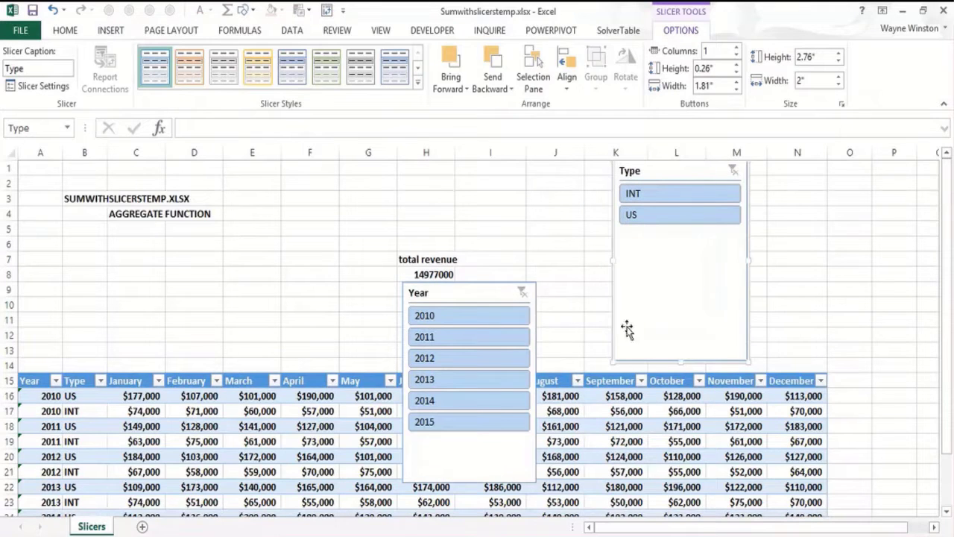
drag(610, 361, 651, 303)
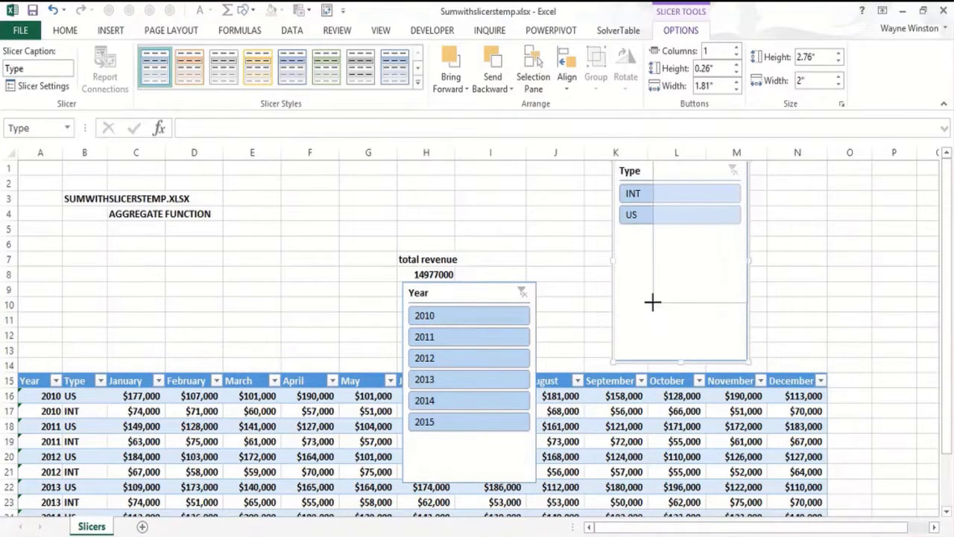
drag(492, 298, 570, 198)
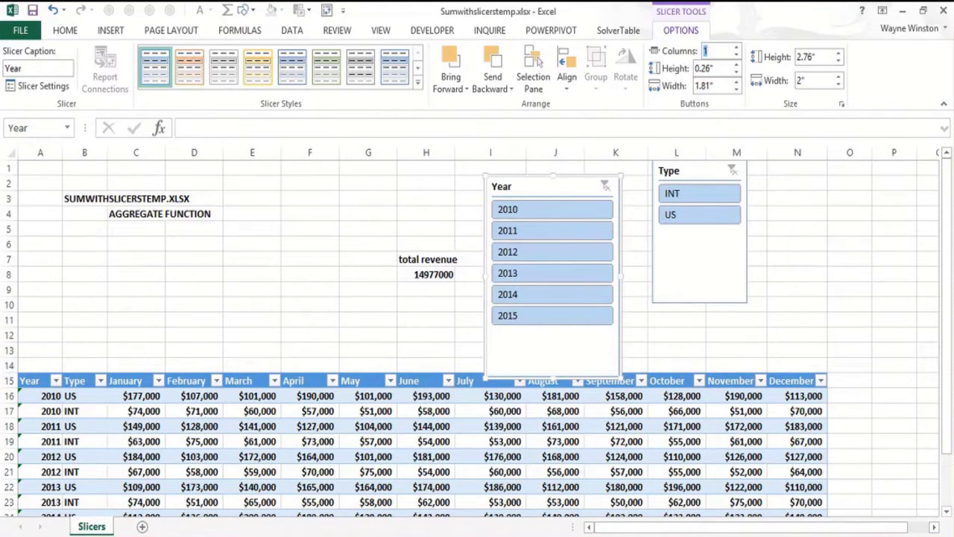
- Arrange the Year slicer's buttons in 2 columns and shrink the slicer to about 1.87" high by 1.55" wide
text(2)
key(Return)
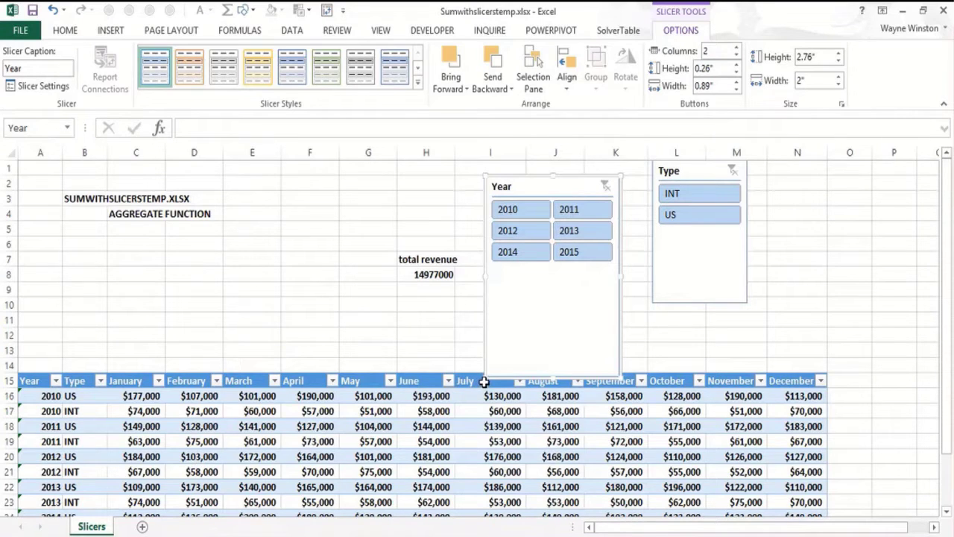
drag(486, 377, 515, 312)
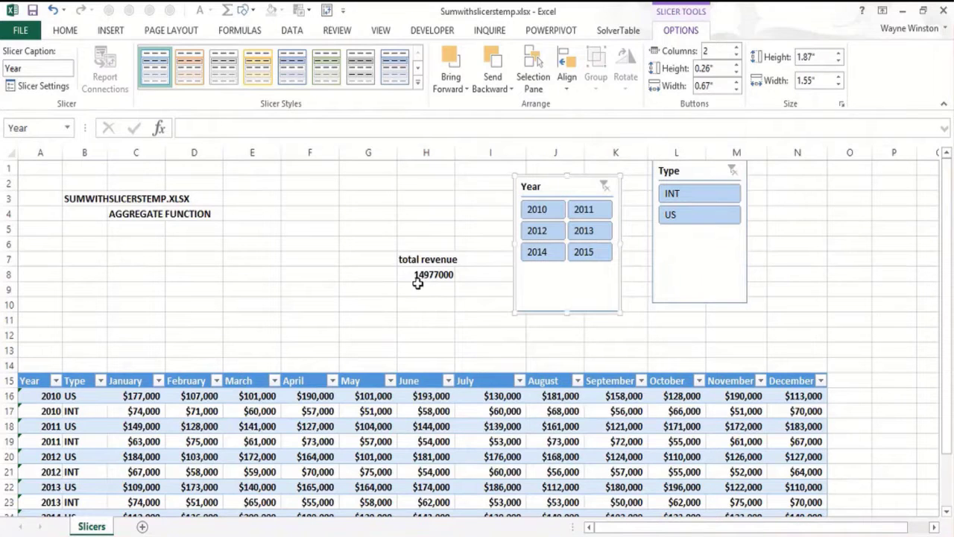
- Filter the table by year 2010 and type US with the slicers, and clear both filters again
click(537, 211)
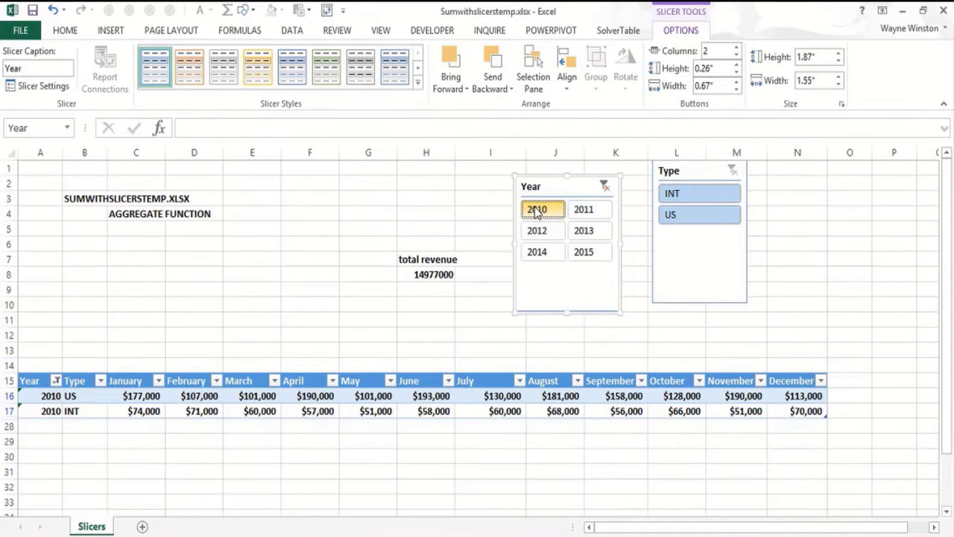
click(700, 216)
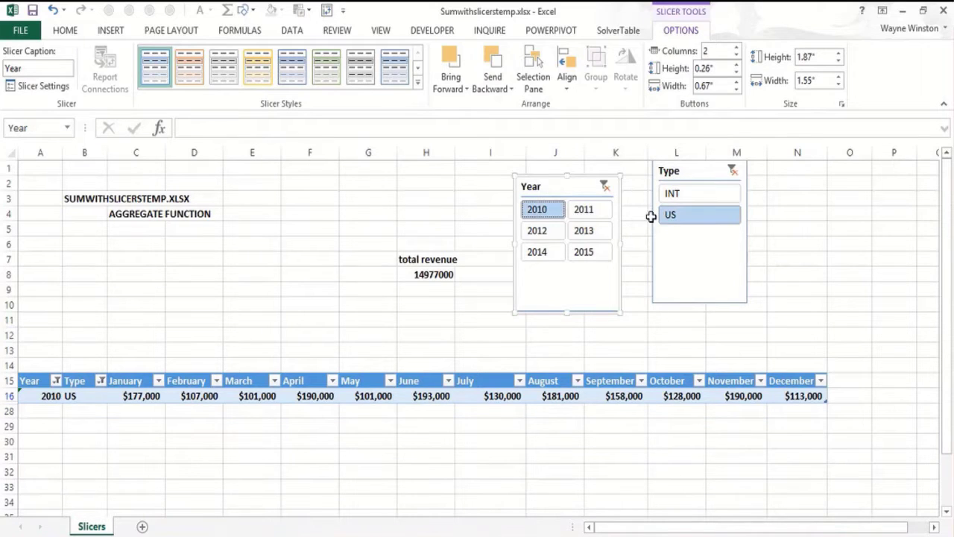
click(604, 186)
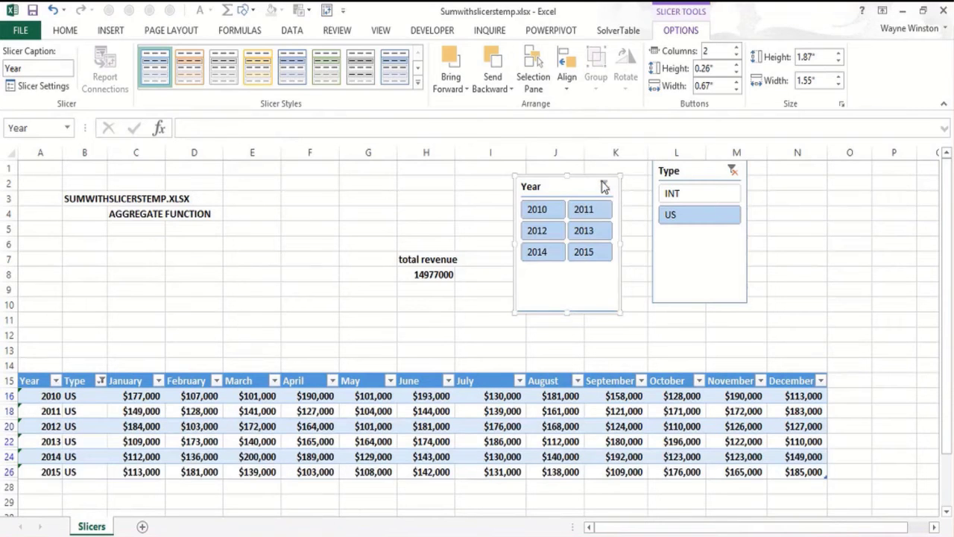
click(733, 171)
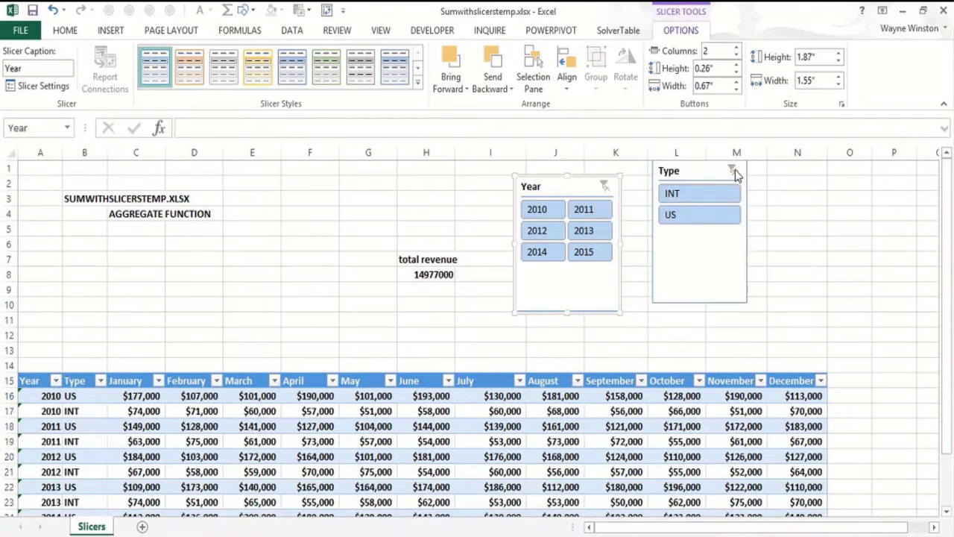
click(366, 319)
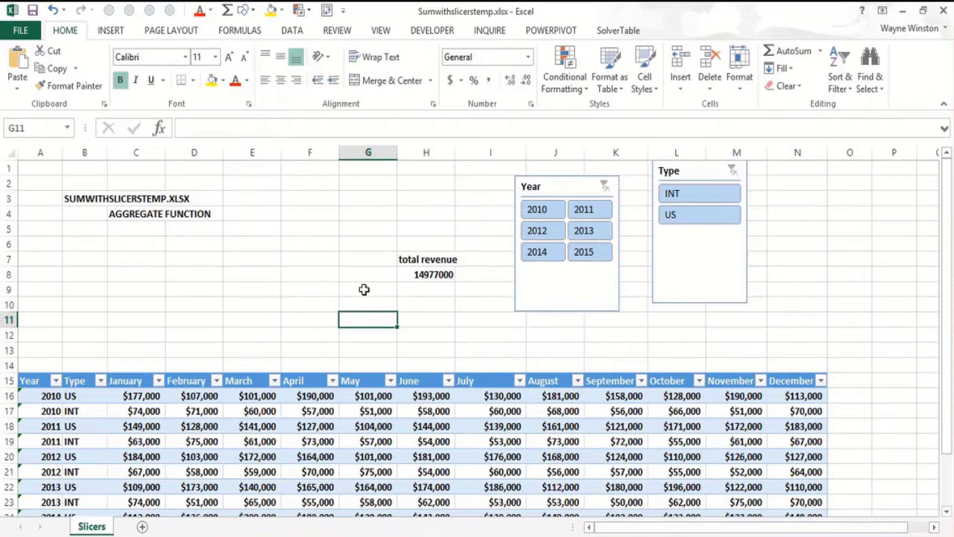
click(301, 306)
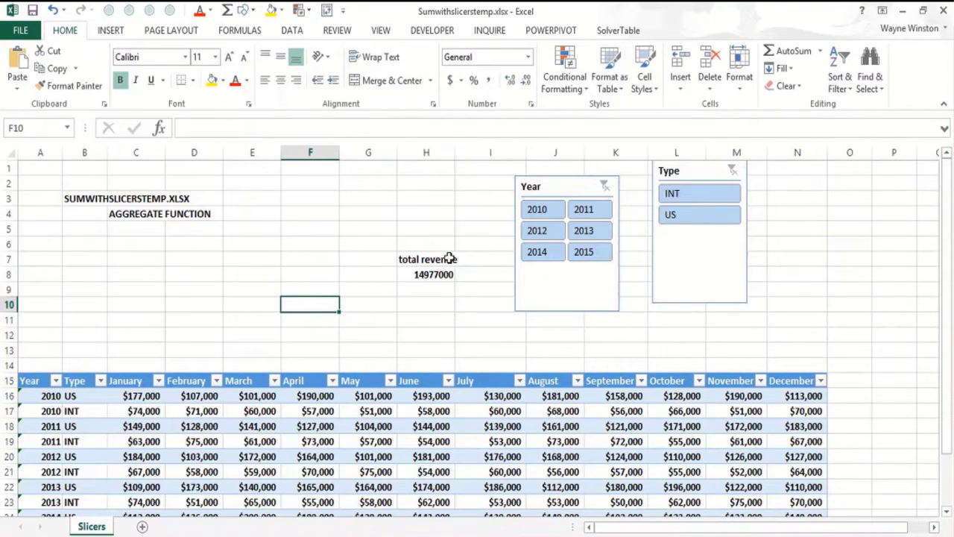
click(304, 291)
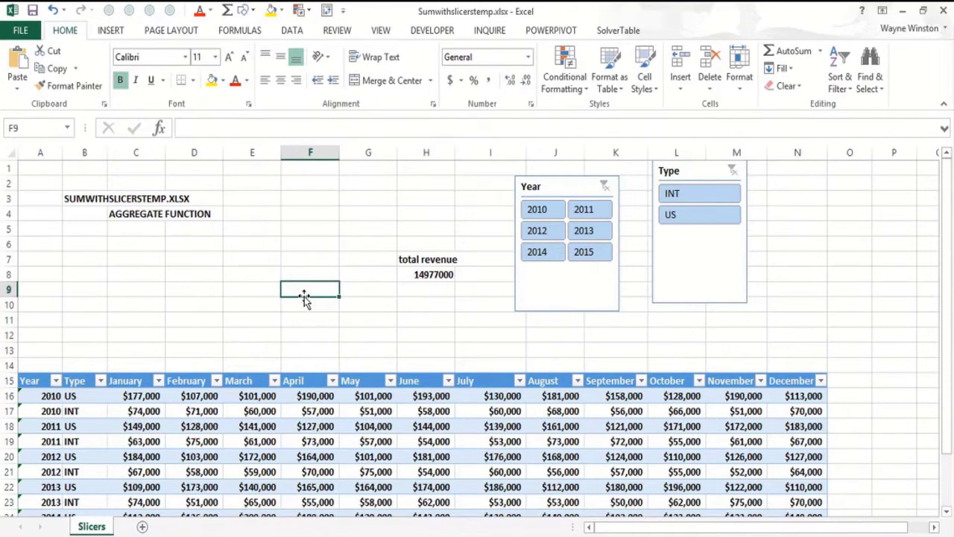
click(319, 315)
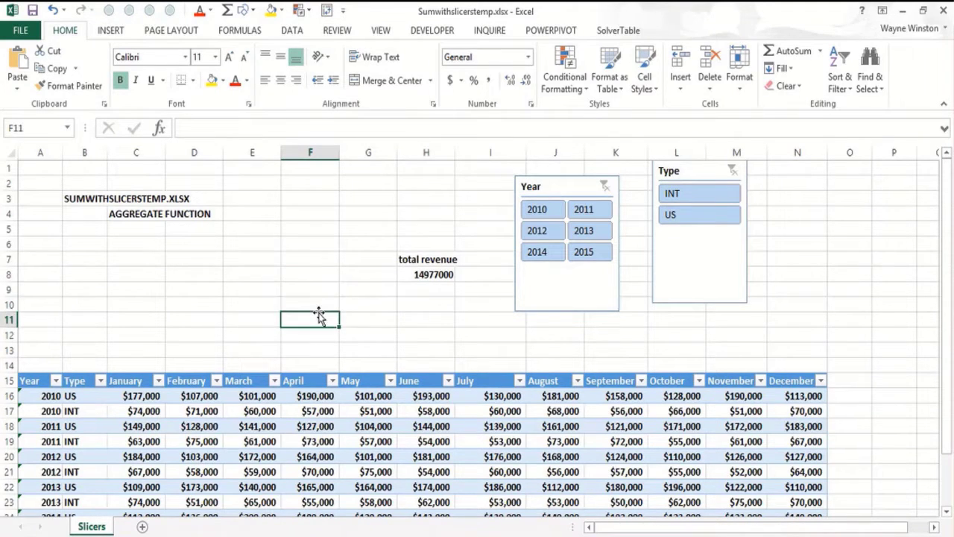
- Enter =AGGREGATE(9,5,Table1[[January]:[December]]) in cell F11 to sum only the visible rows of monthly revenue
text(=AGG)
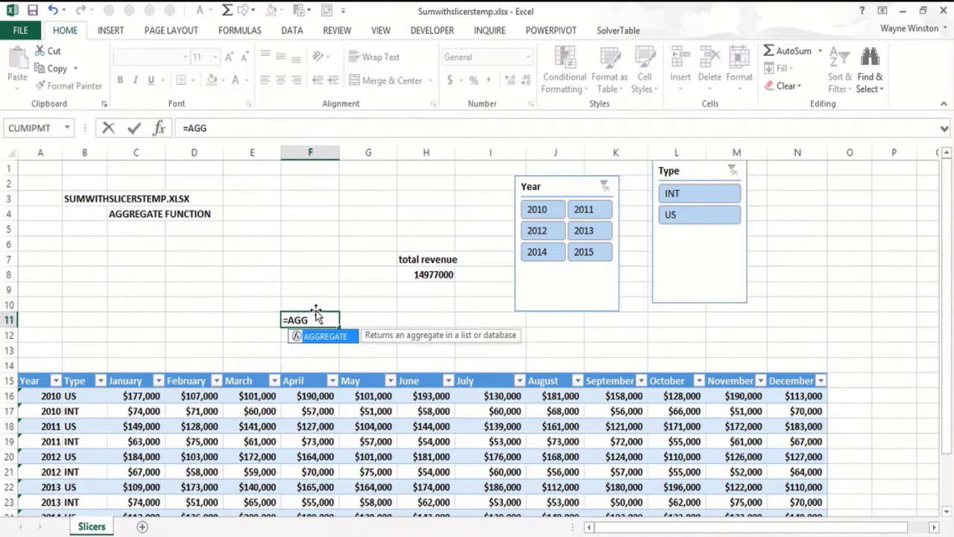
text(REGATE()
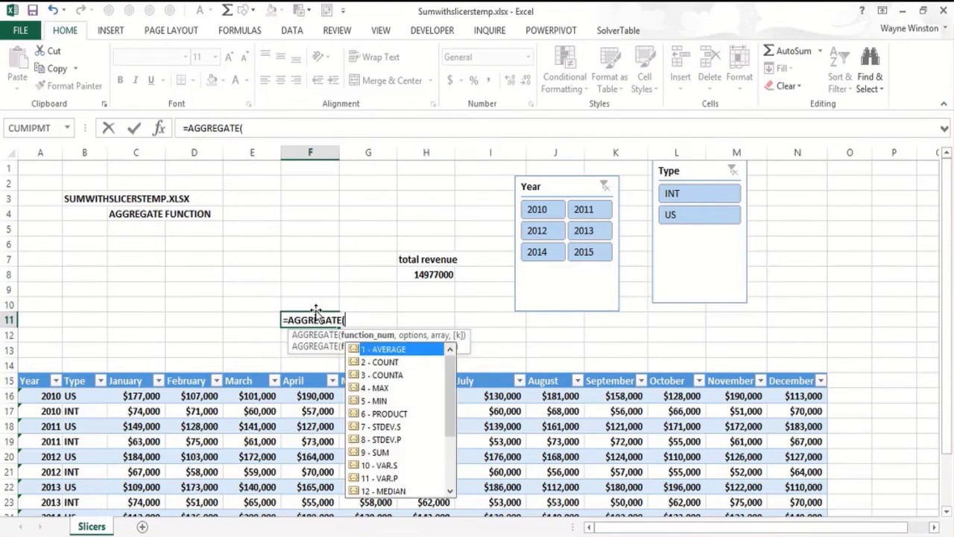
double_click(375, 452)
text(,)
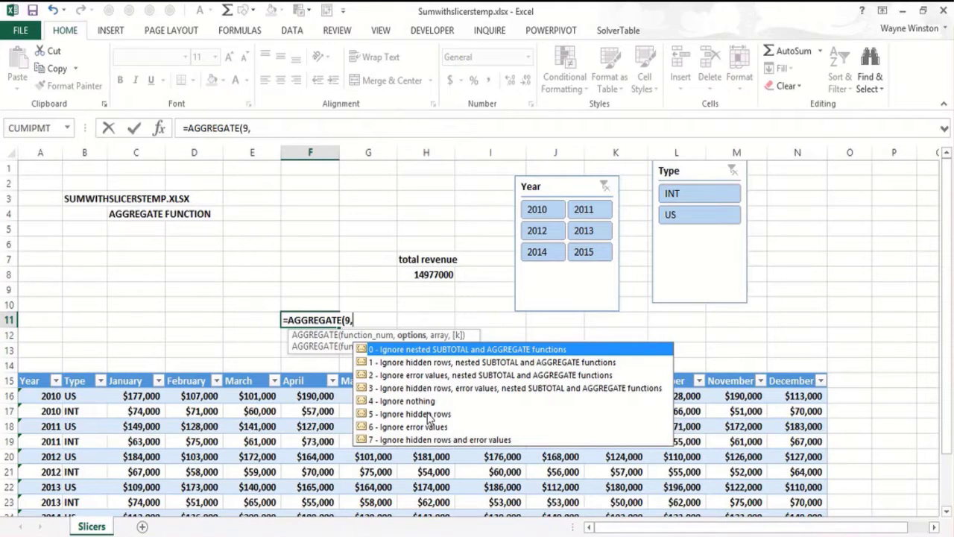
double_click(429, 415)
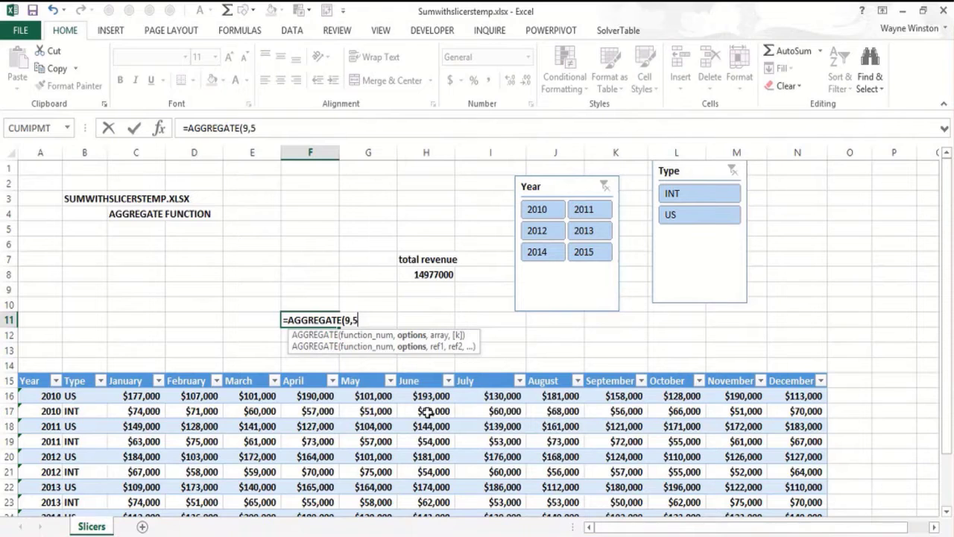
text(,)
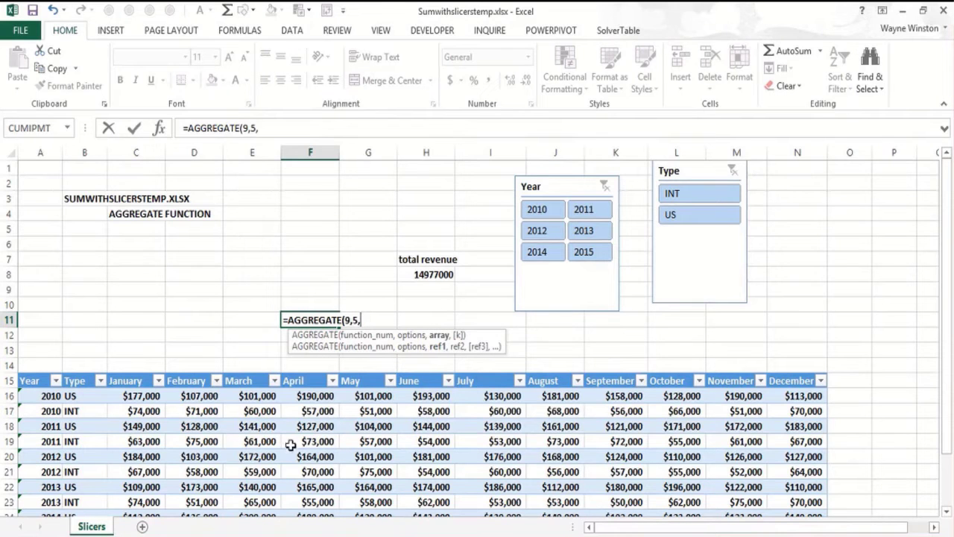
click(138, 399)
drag(138, 400, 808, 486)
text())
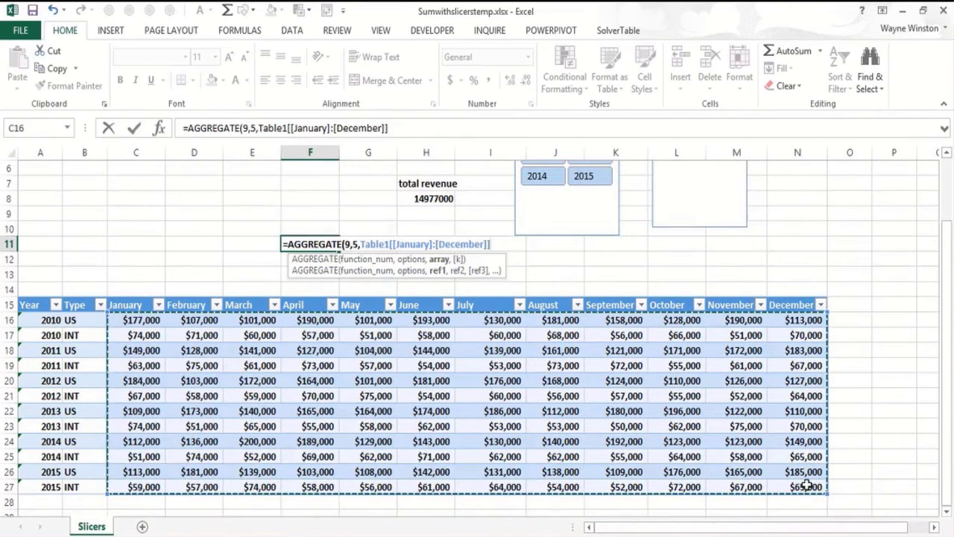
key(Return)
key(Up)
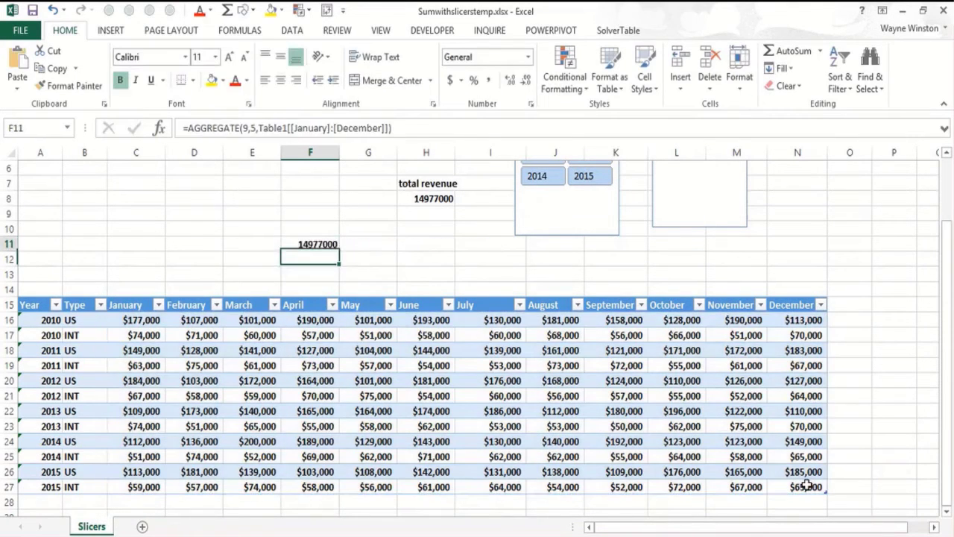
- Filter the revenue table by years 2010 and 2014 and type INT with the slicers to test the aggregate total
key(Up)
key(Up)
key(Up)
key(Up)
key(Up)
key(Up)
key(Up)
key(Up)
key(Up)
key(Up)
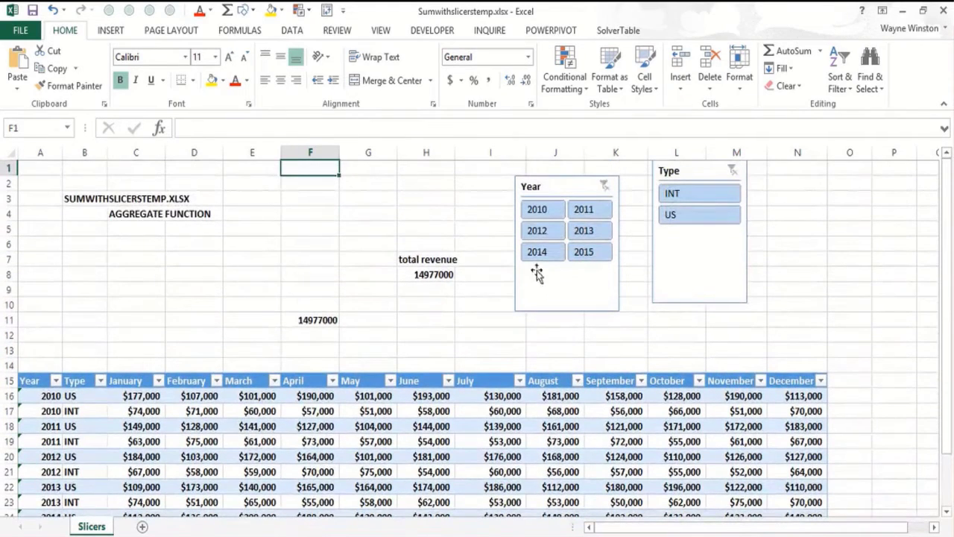
click(539, 210)
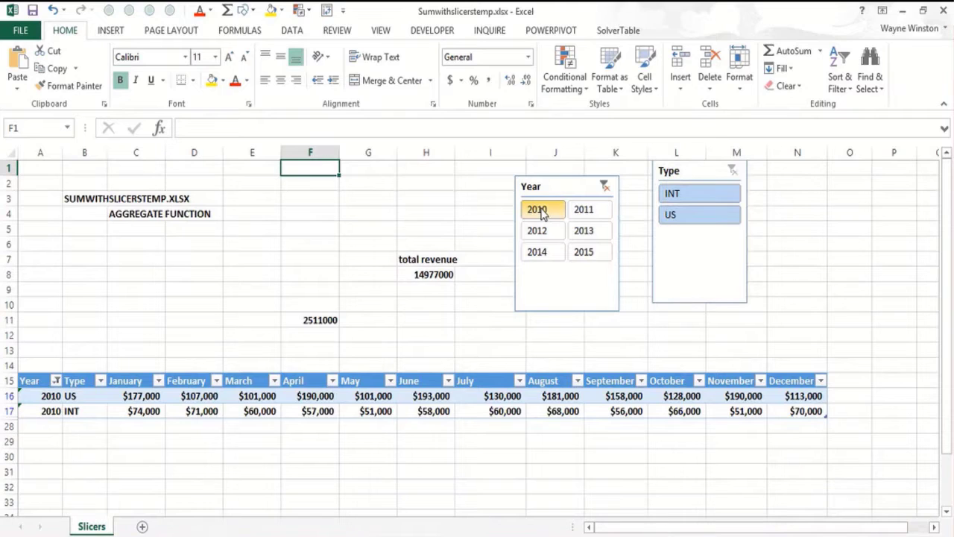
ctrl+click(540, 253)
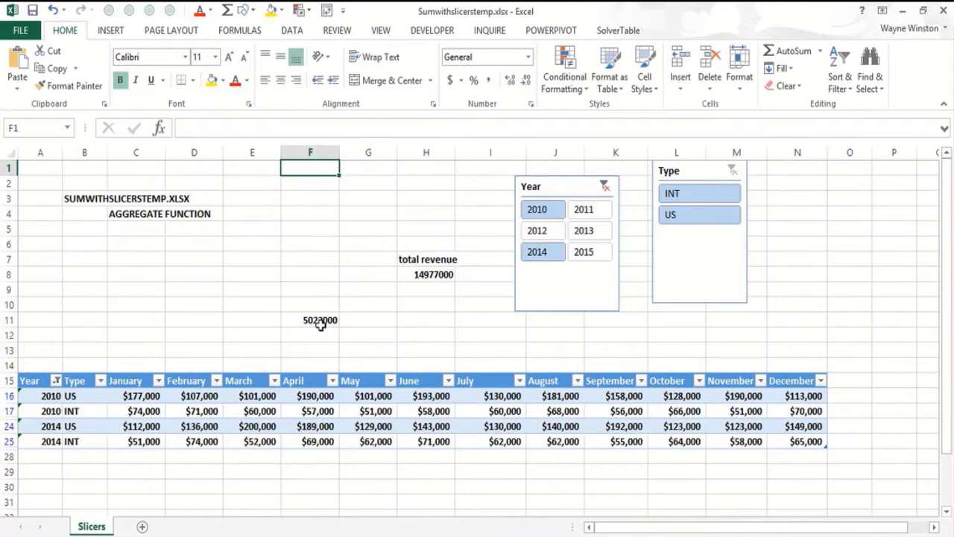
ctrl+click(700, 219)
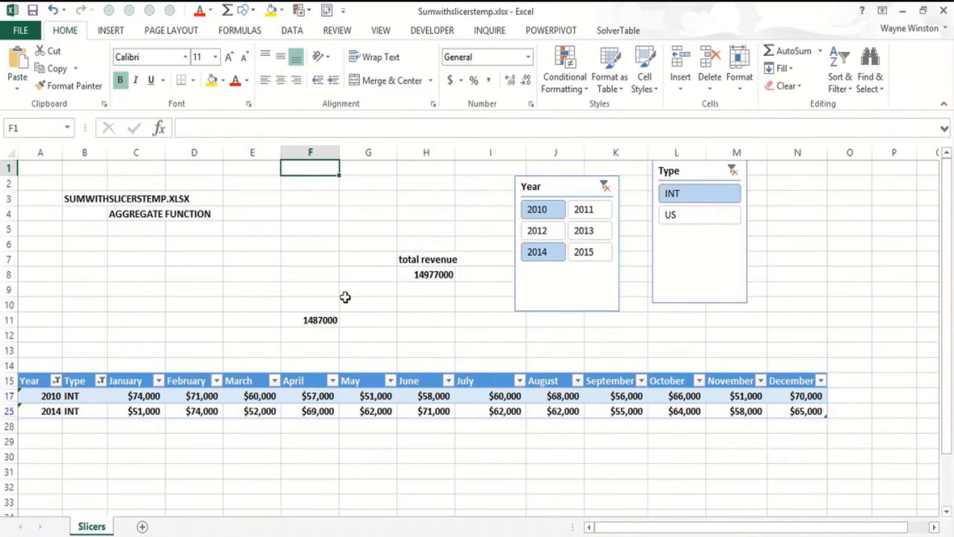
- Format the total revenue in cell H8 as Currency with the $ symbol and 2 decimal places
click(417, 276)
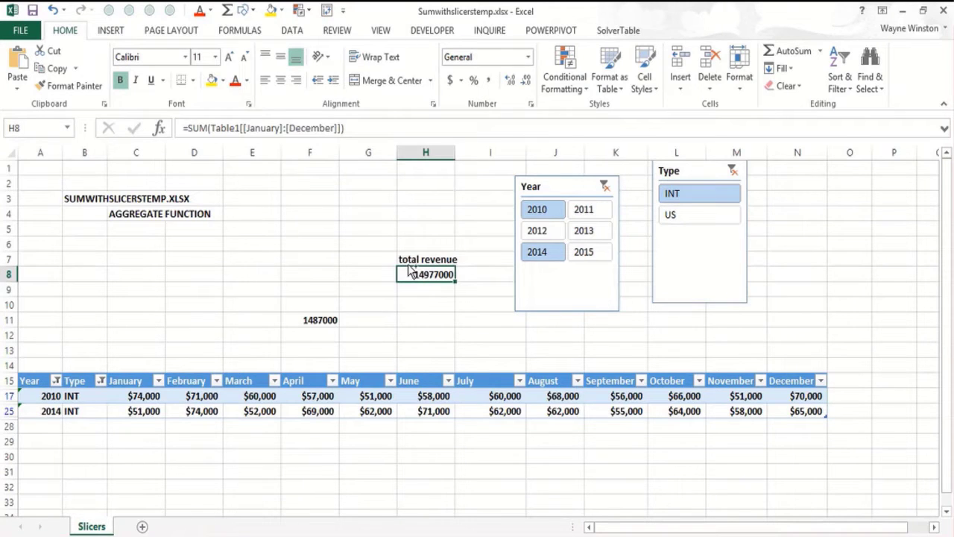
key(ctrl+1)
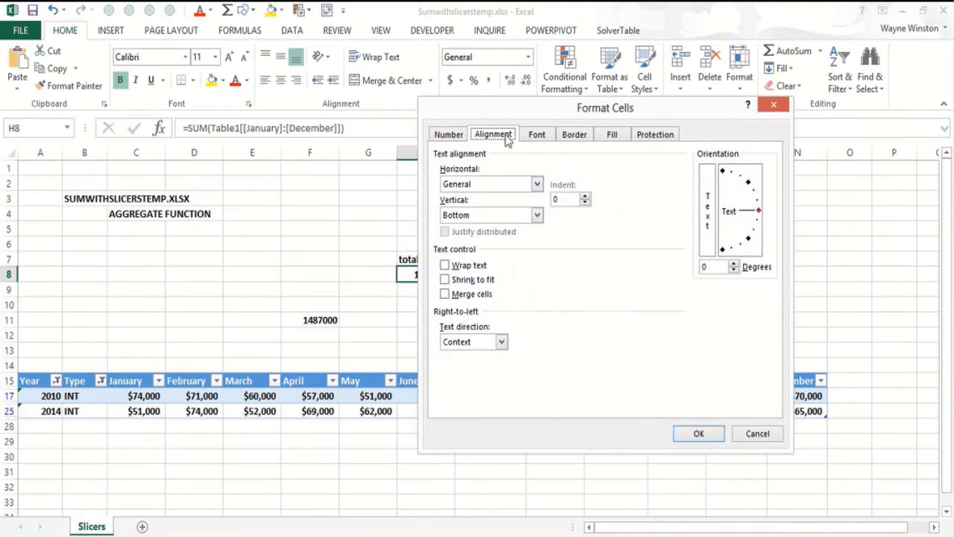
click(448, 134)
click(455, 187)
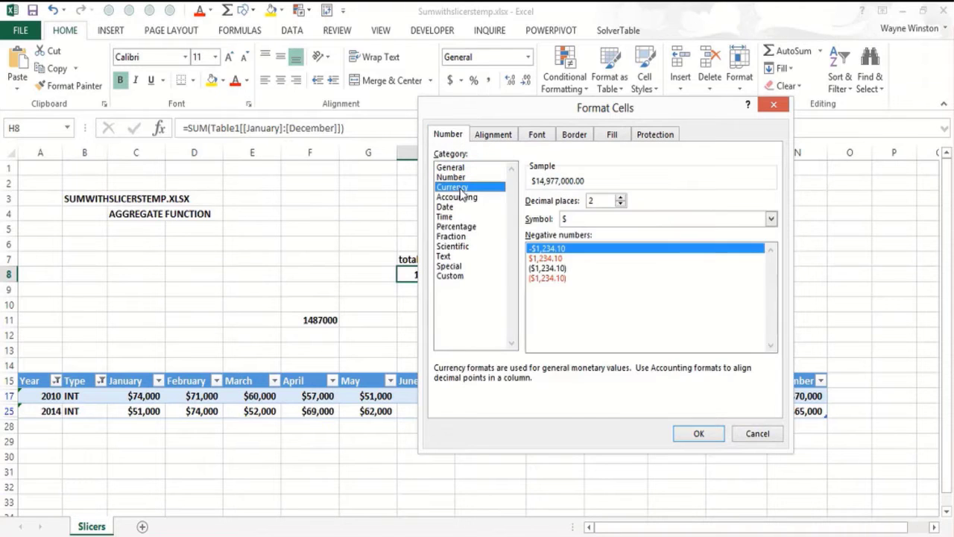
click(699, 434)
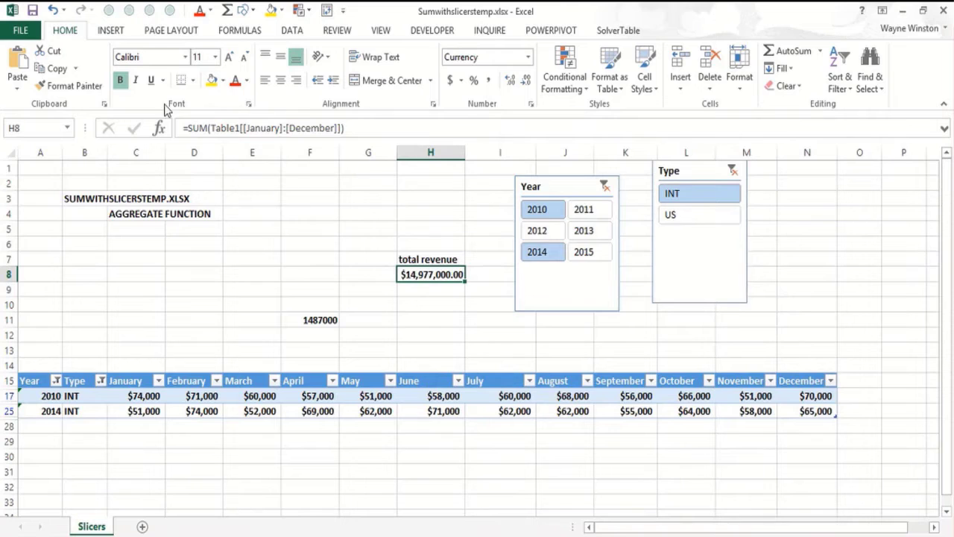
- Copy the currency format of cell H8 to the aggregate total in F11 and autofit column F
click(93, 84)
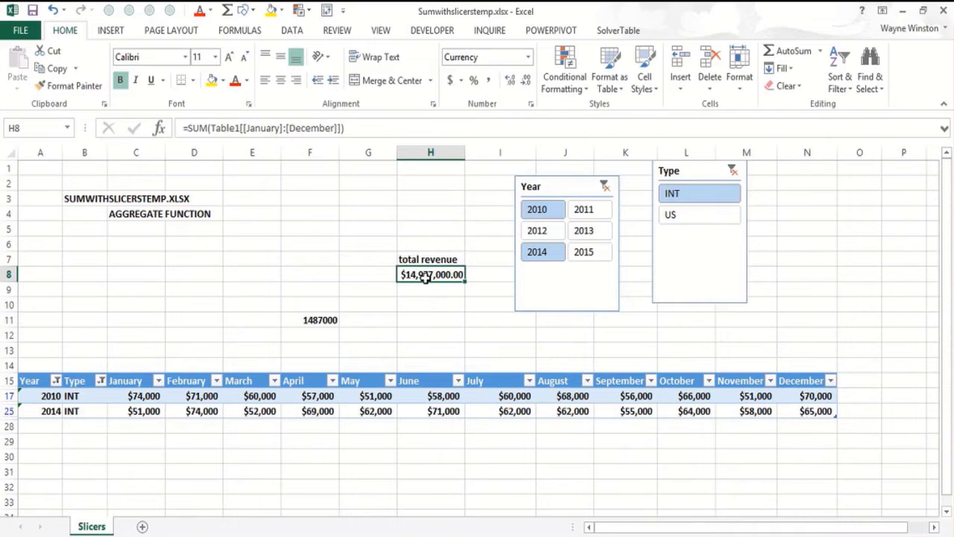
click(74, 86)
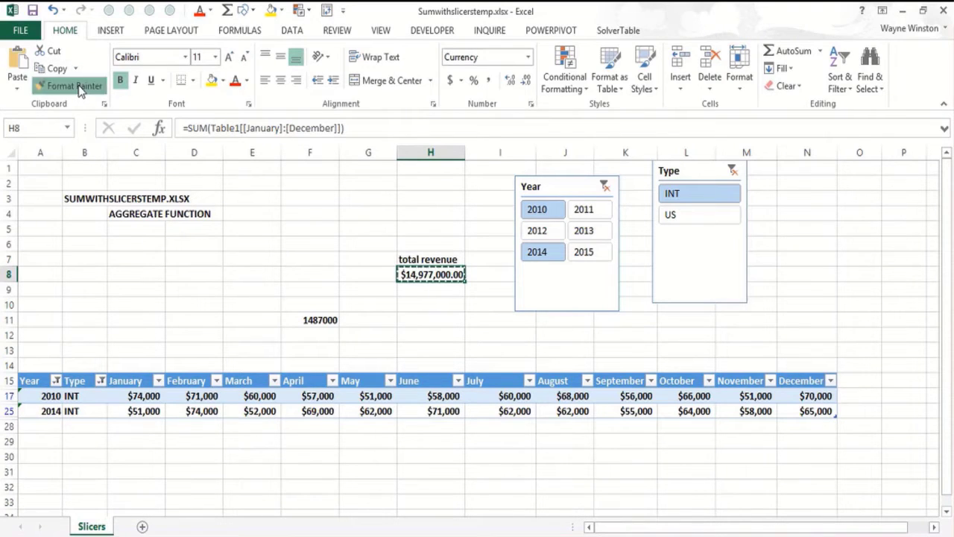
click(311, 320)
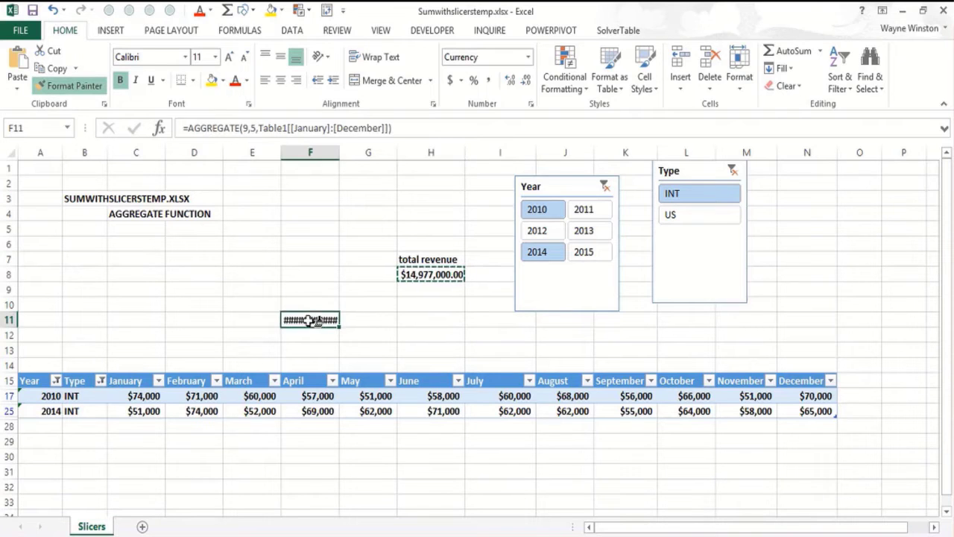
double_click(340, 152)
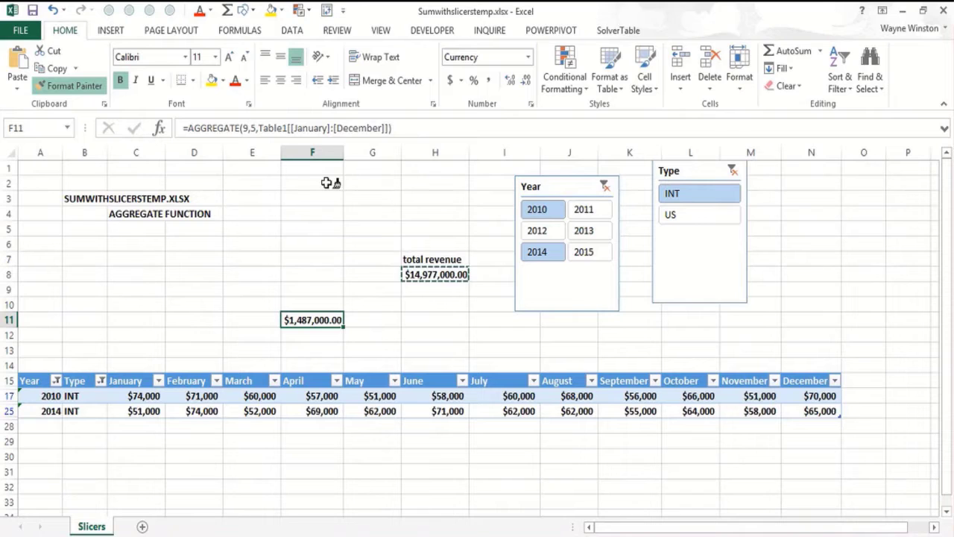
key(Escape)
- Filter the revenue table by type US and year 2013 with the slicers
click(276, 243)
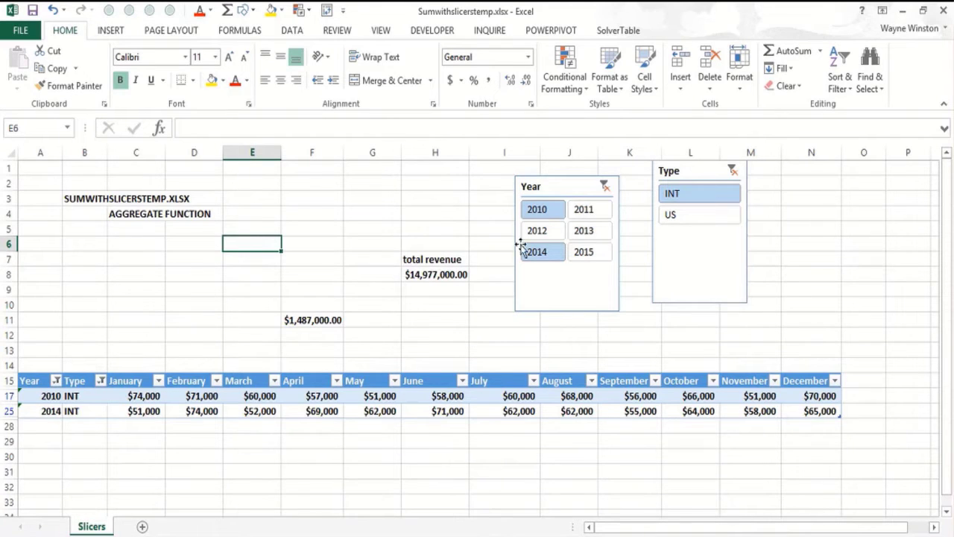
click(671, 215)
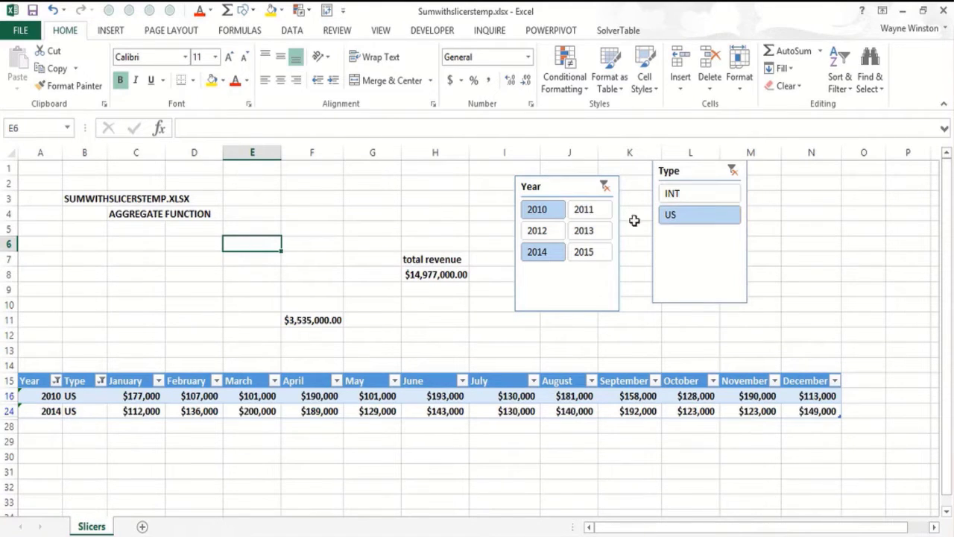
click(584, 234)
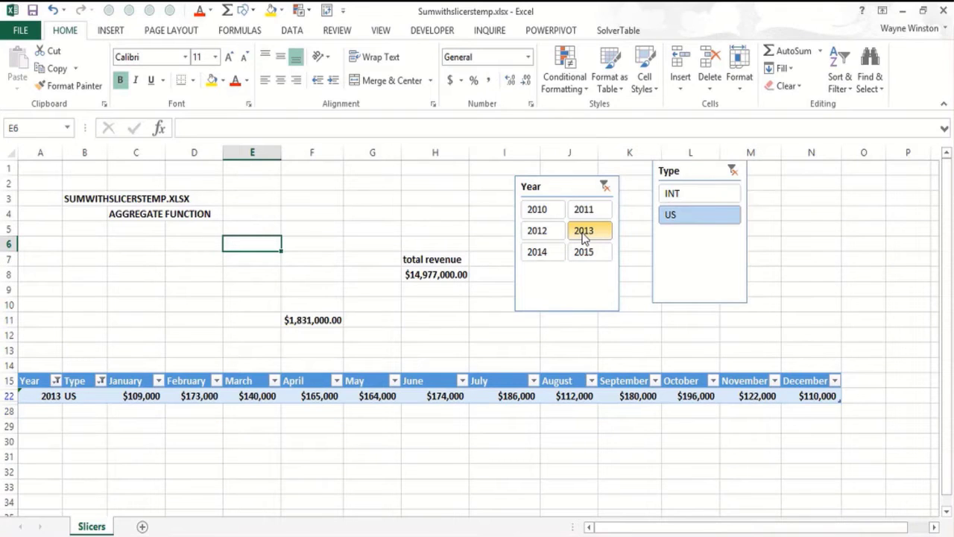
- Display the formula of cell F11 as text in cell G11 using FORMULATEXT
click(385, 319)
text(=FORM)
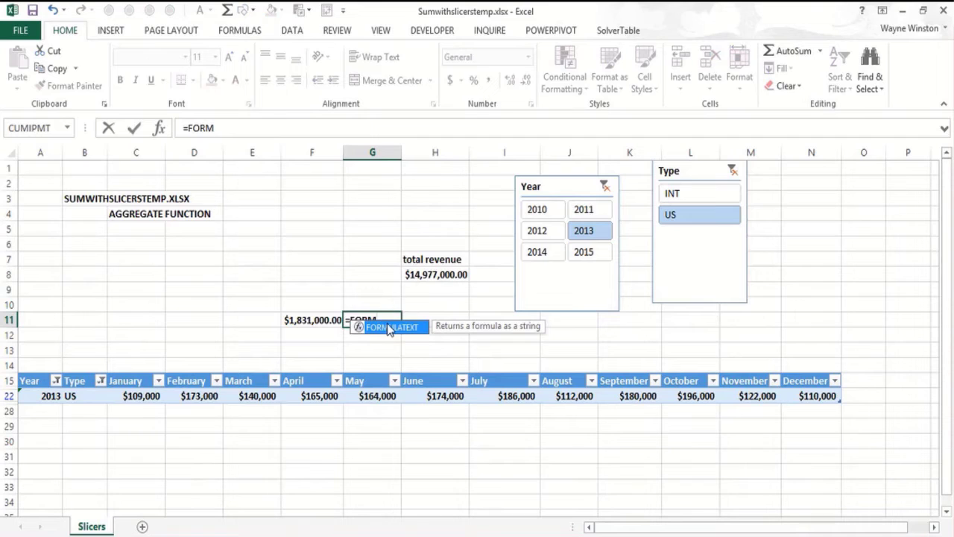
double_click(389, 329)
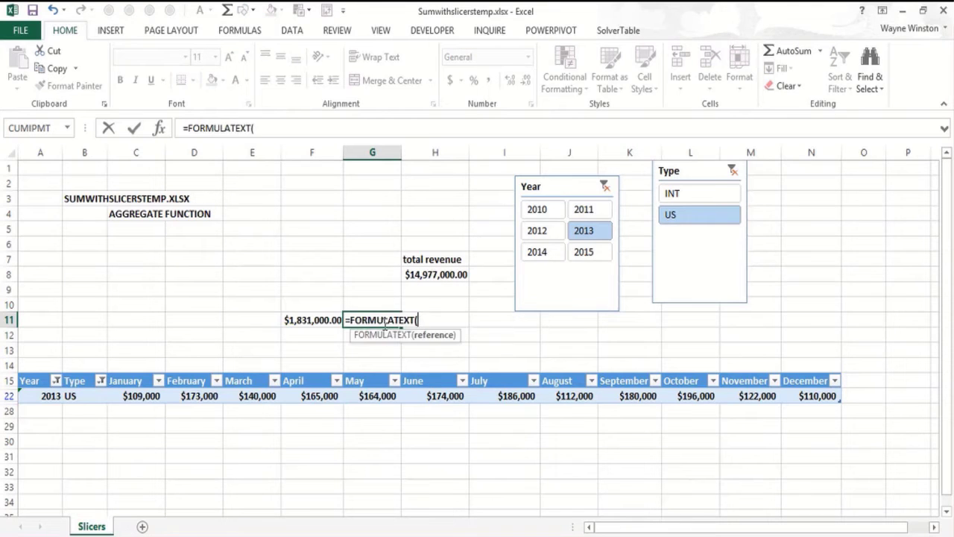
click(297, 317)
text())
key(Return)
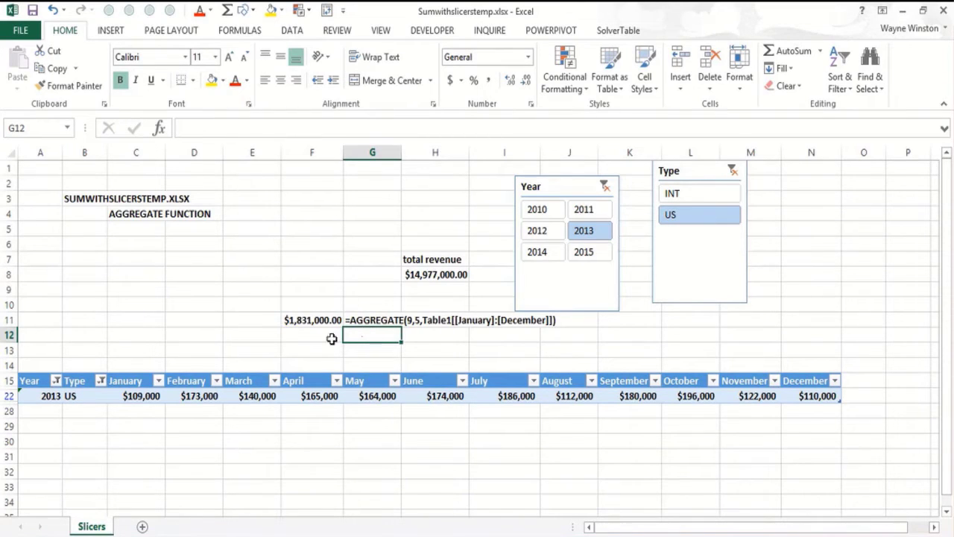
- Compare the formula of the total revenue in H8 with the formula of the aggregate total in F11
click(440, 271)
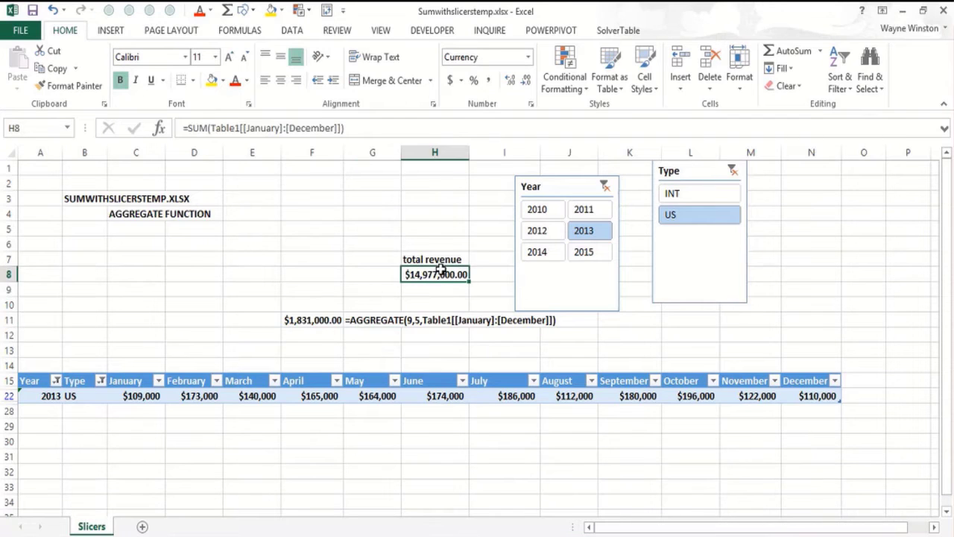
click(292, 322)
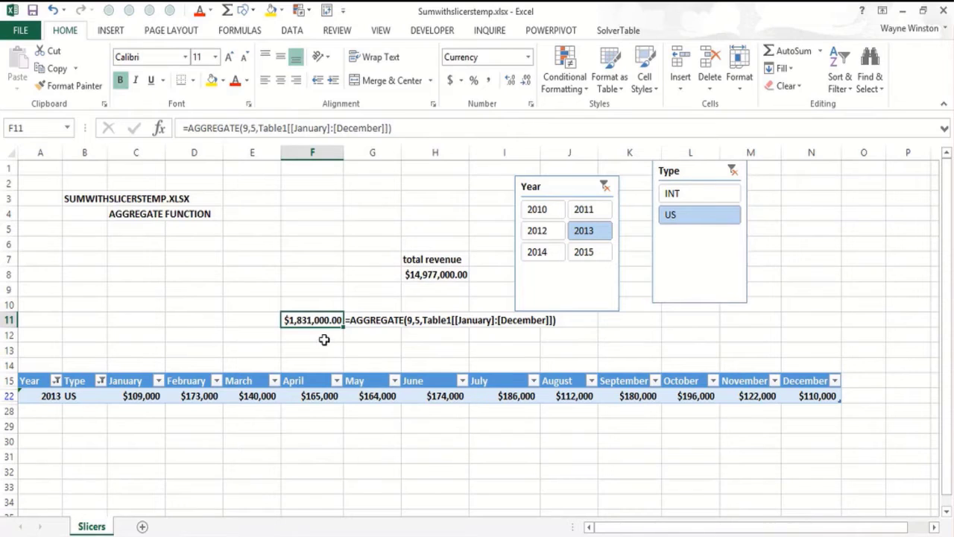
click(323, 337)
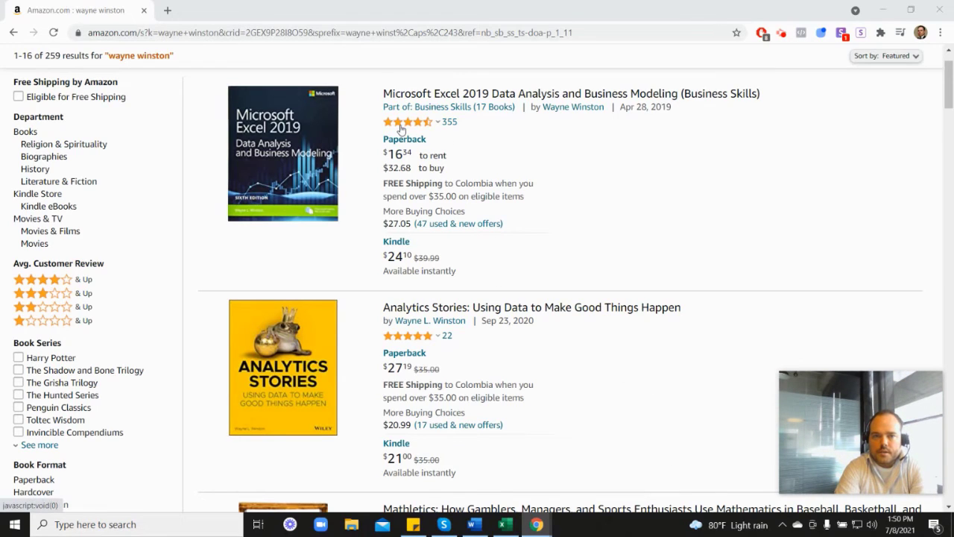
- Look through the author's books in the Amazon search results, including the Marketing Analytics listing
mouse_move(409, 128)
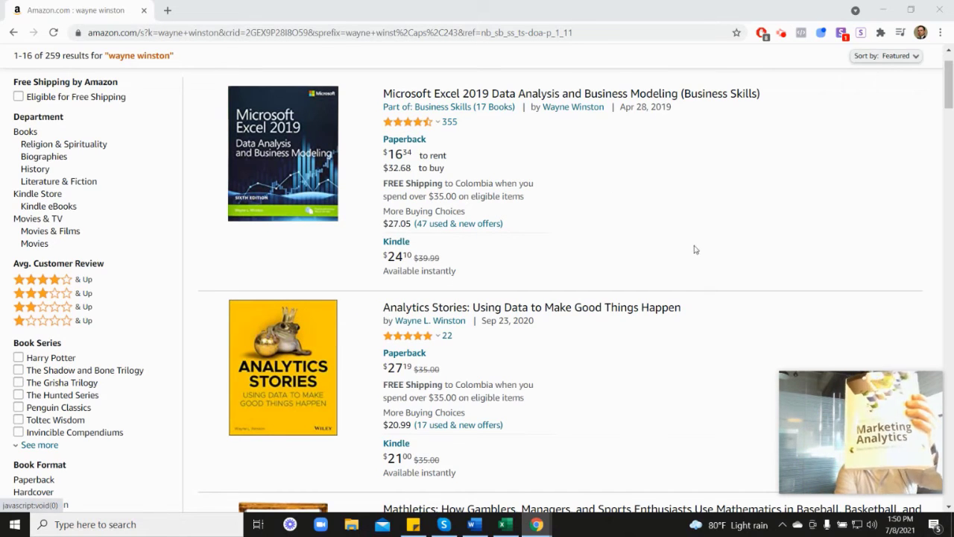
scroll(846, 311, down, 5)
scroll(526, 372, down, 3)
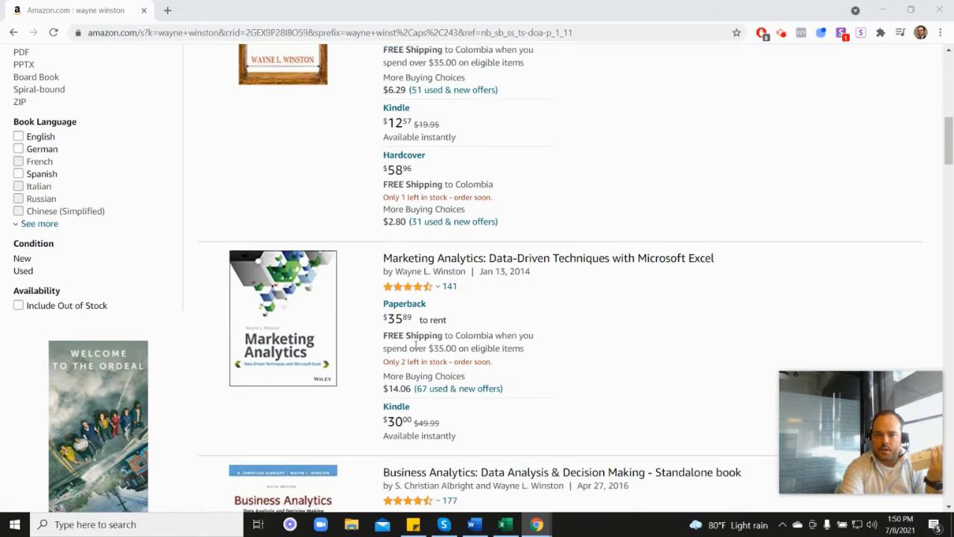
mouse_move(422, 280)
scroll(554, 284, up, 5)
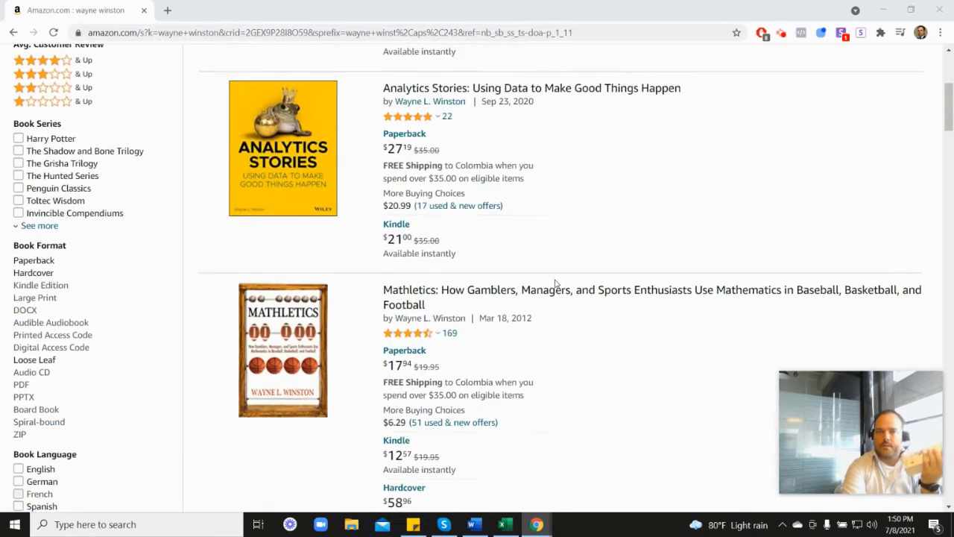